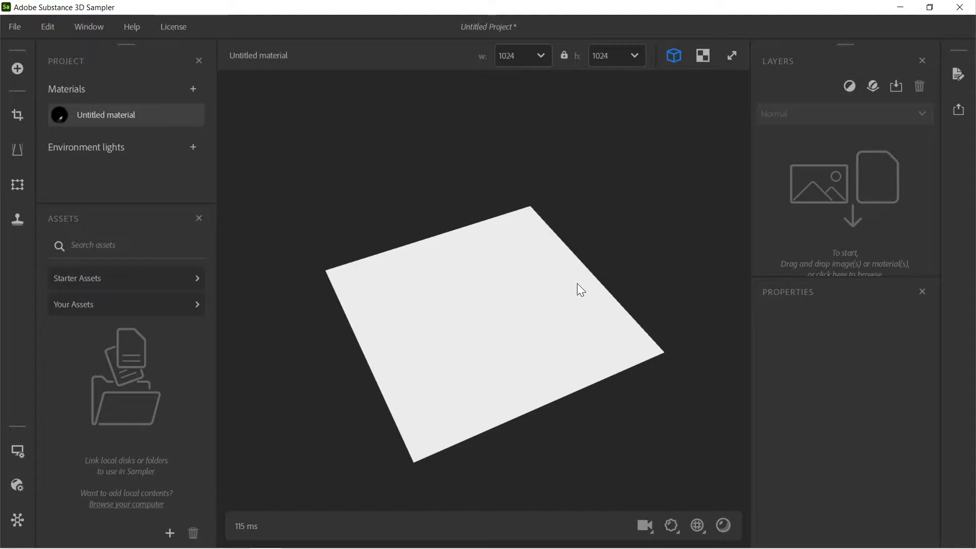
- Drag 1 colour.png from File Explorer into Sampler's Layers drop zone, then close Explorer
key(alt+Tab)
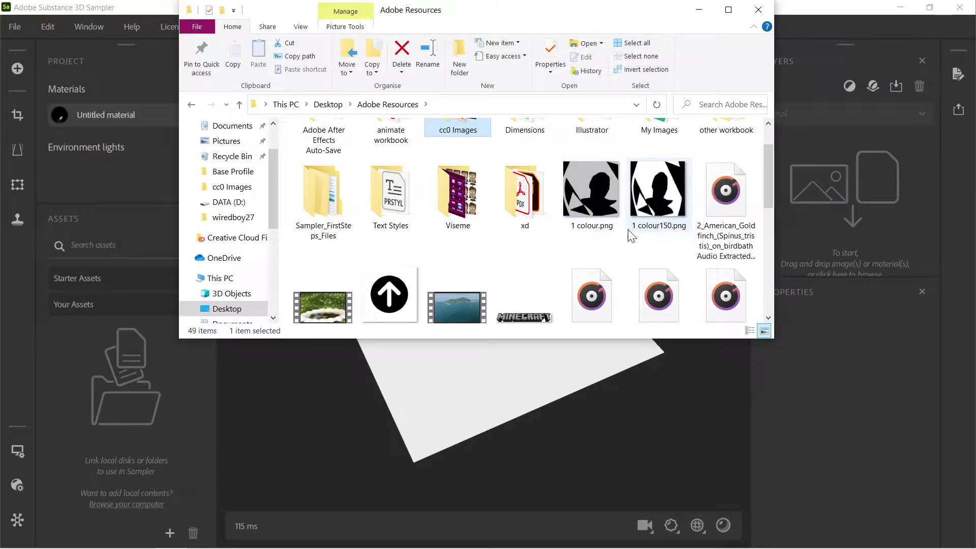
click(590, 192)
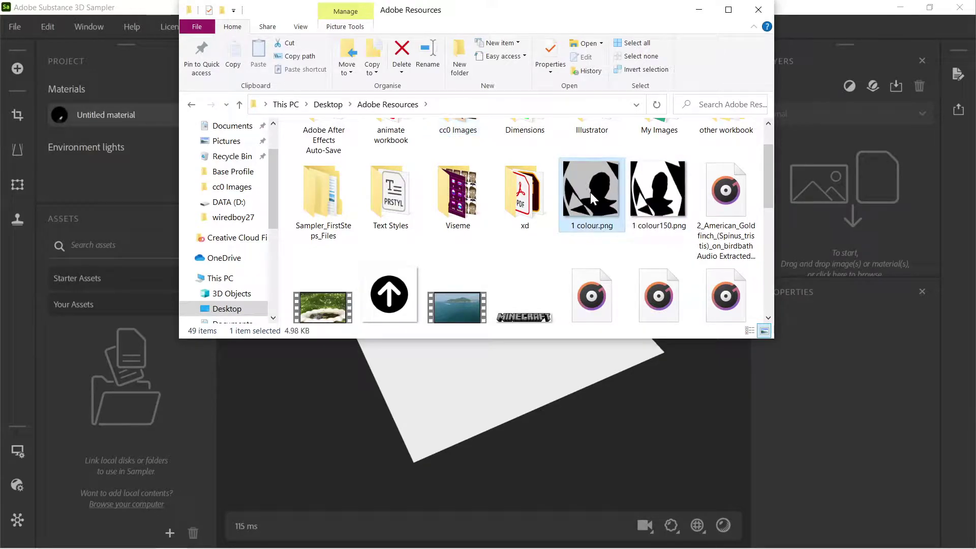
drag(718, 211, 857, 218)
click(757, 10)
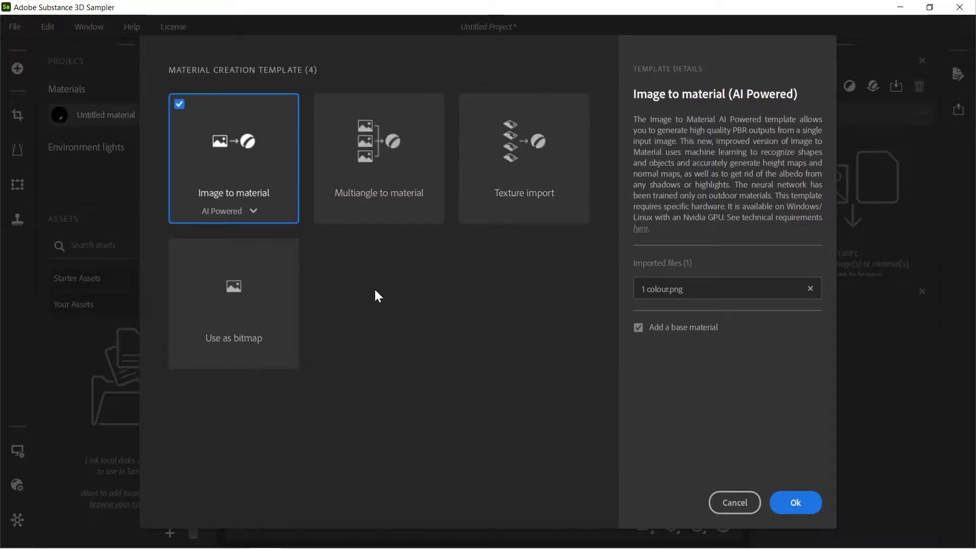
- Import 1 colour.png with the Use as bitmap template
click(229, 305)
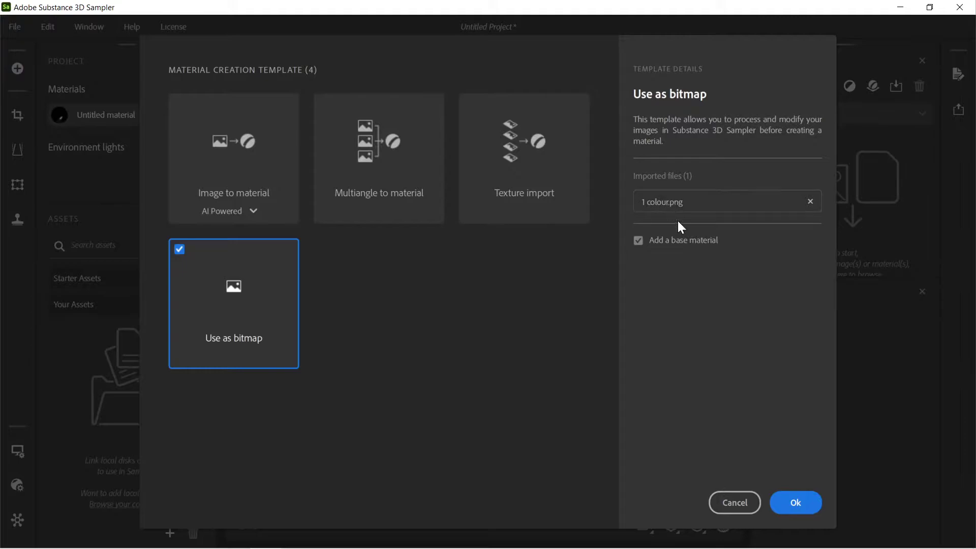
click(798, 501)
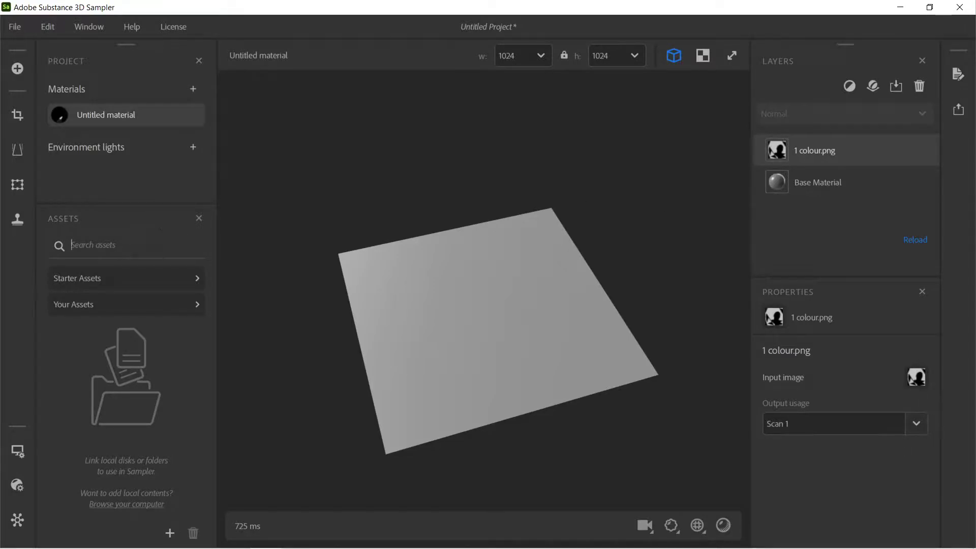
- Apply the Embroidery asset, found by searching 'embr', to the material in the viewport
text(embr)
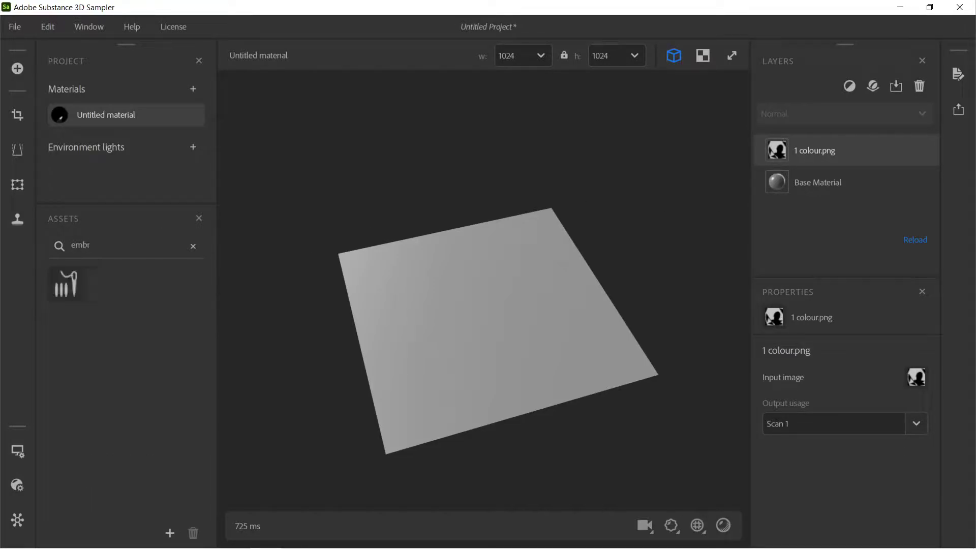
mouse_move(65, 288)
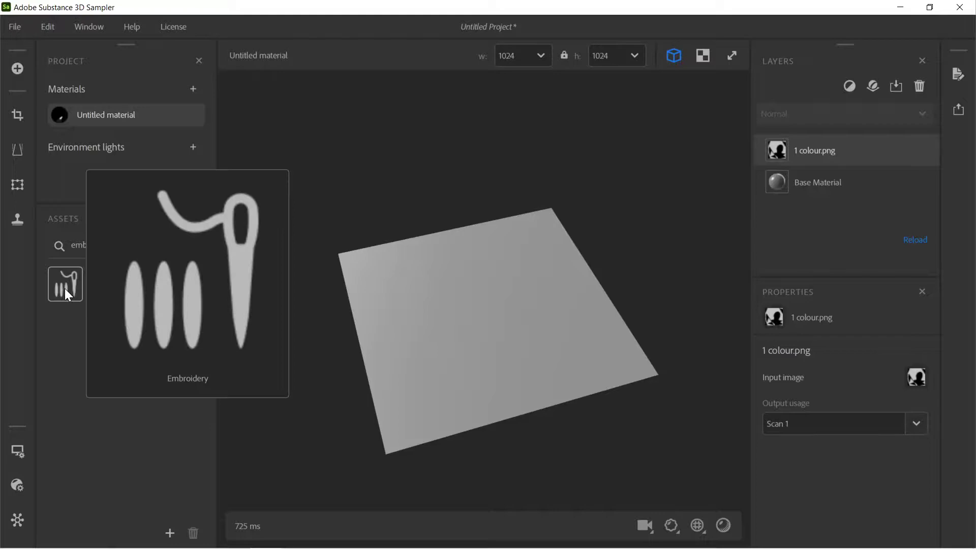
drag(72, 286, 834, 139)
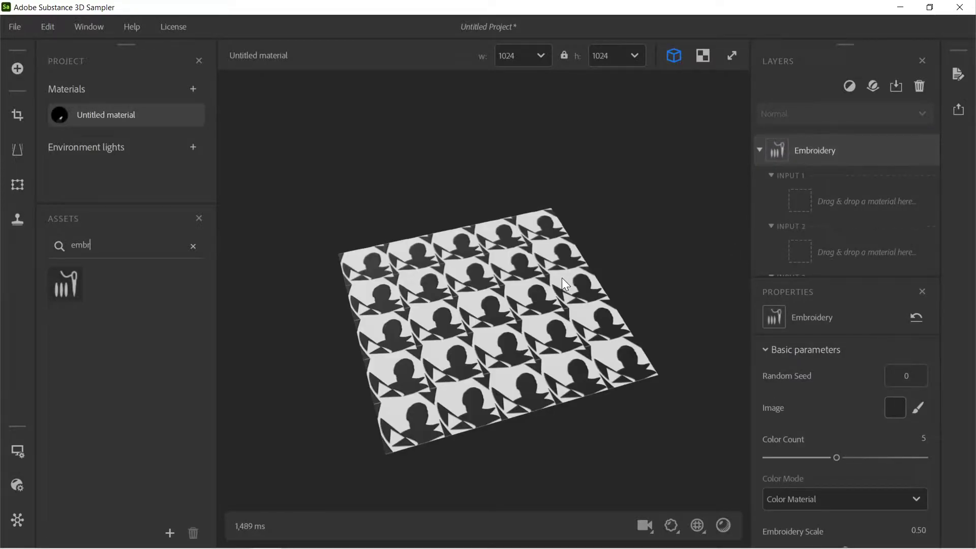
drag(623, 353, 498, 341)
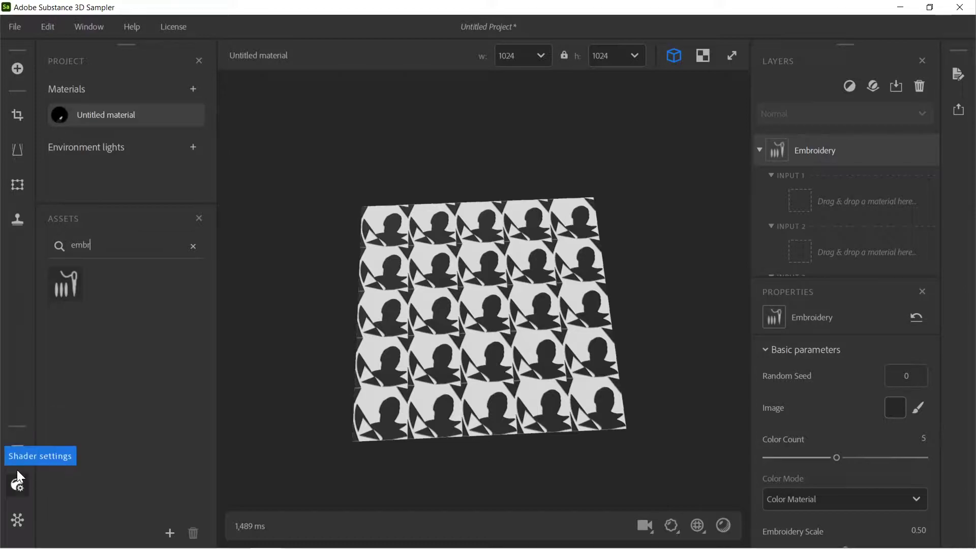
- In Viewer Settings Tiling, reduce Texture scale U and V from 5 to 1
click(18, 451)
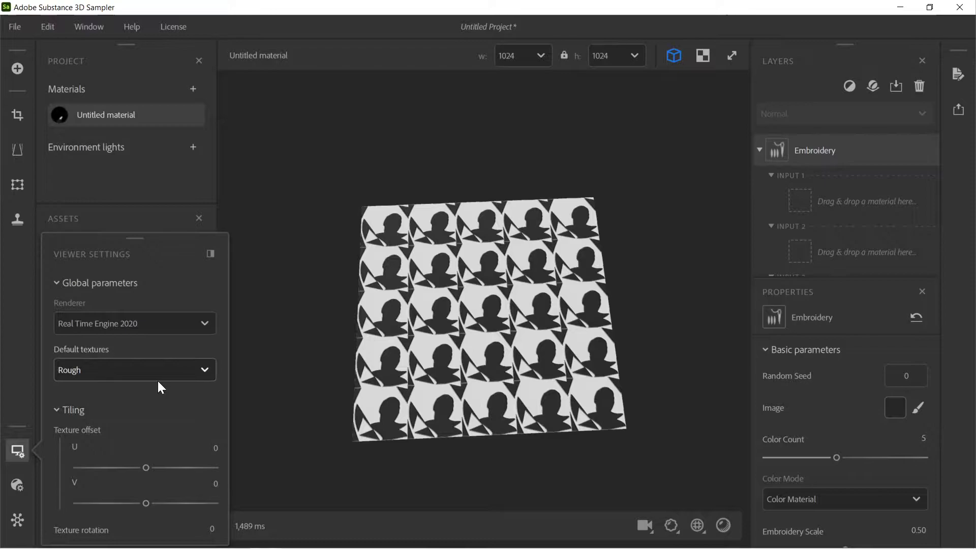
scroll(159, 383, down, 4)
scroll(158, 380, down, 2)
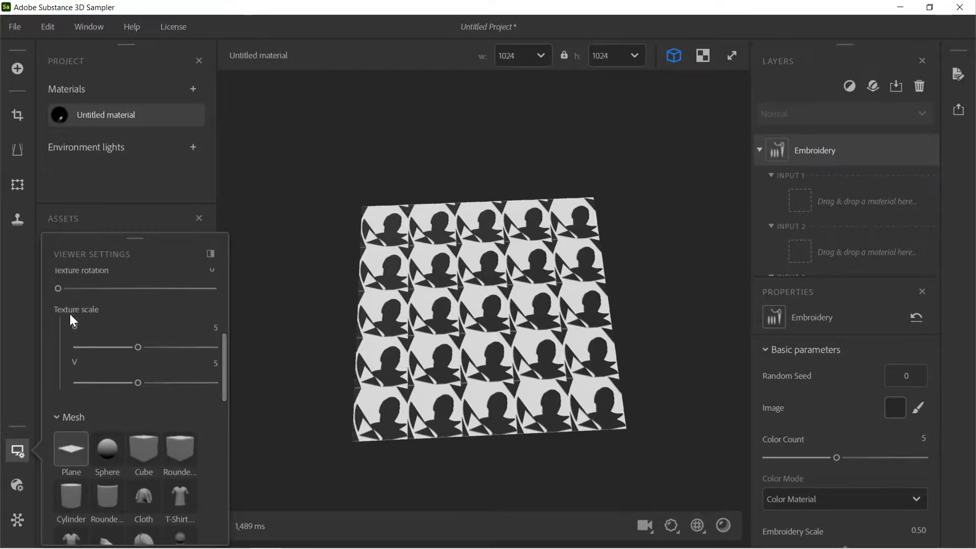
drag(137, 347, 71, 348)
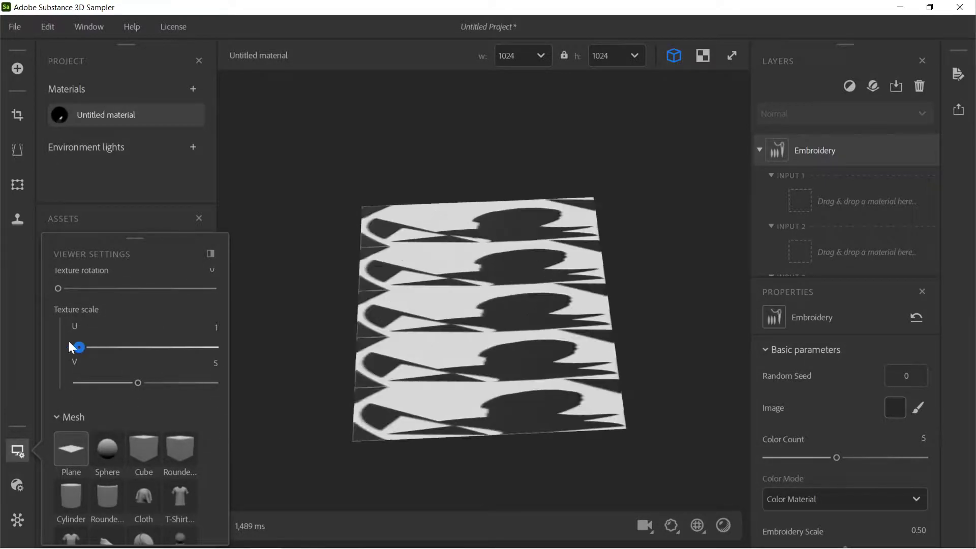
drag(138, 382, 72, 384)
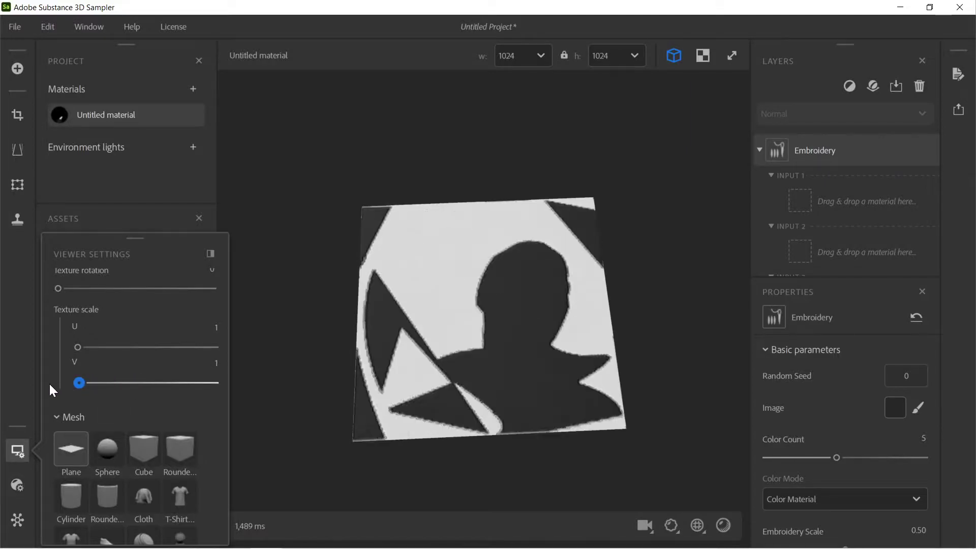
drag(431, 393, 409, 317)
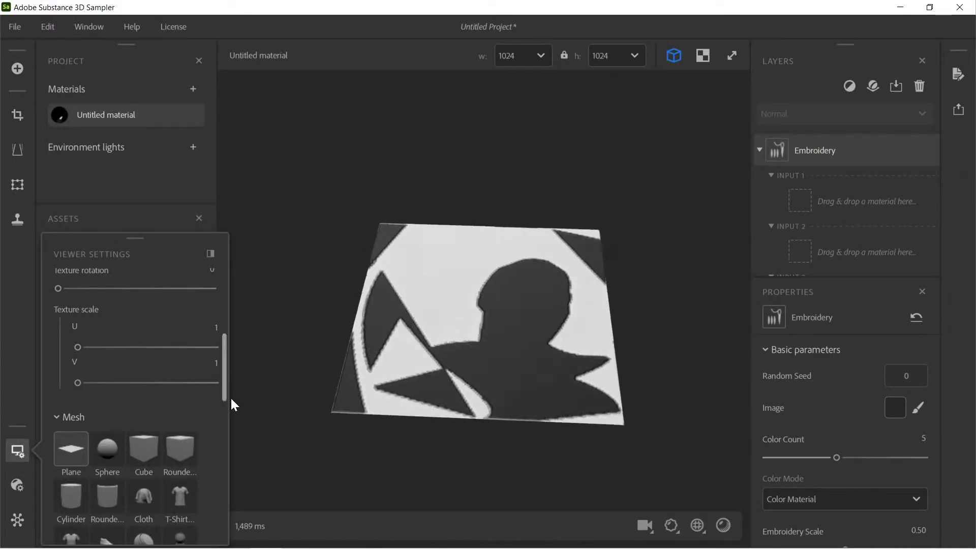
scroll(225, 393, down, 3)
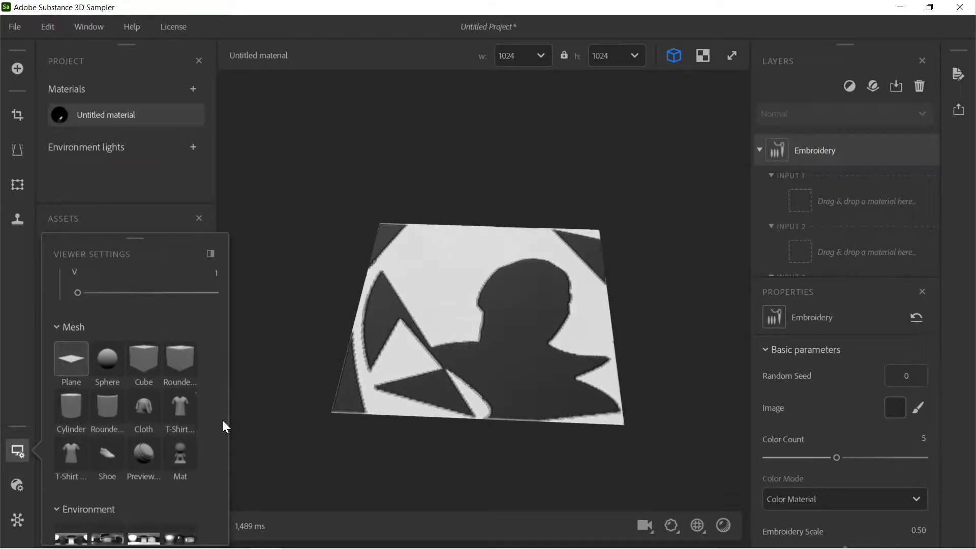
- Preview the material on the cube mesh, viewing it from several angles
click(151, 343)
drag(434, 307, 431, 371)
scroll(431, 377, up, 5)
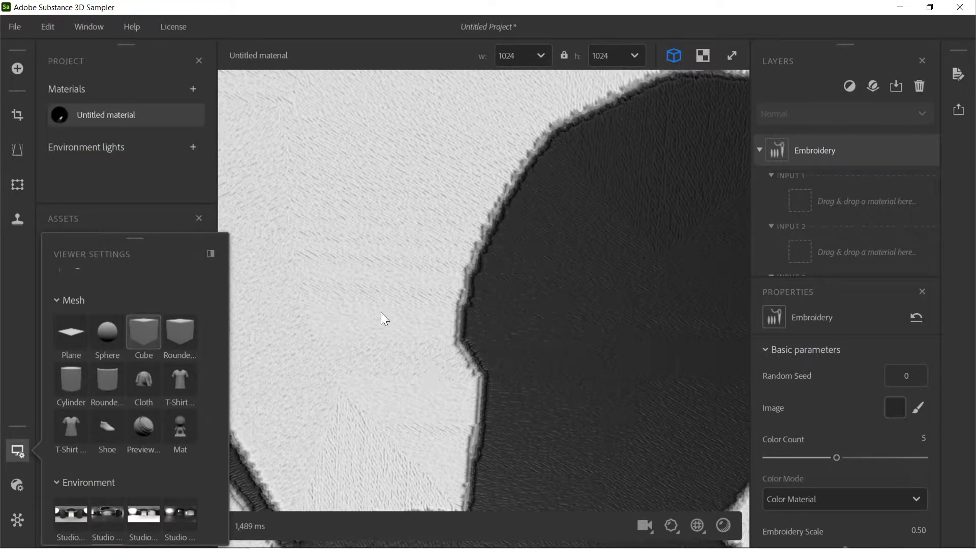
drag(380, 312, 435, 293)
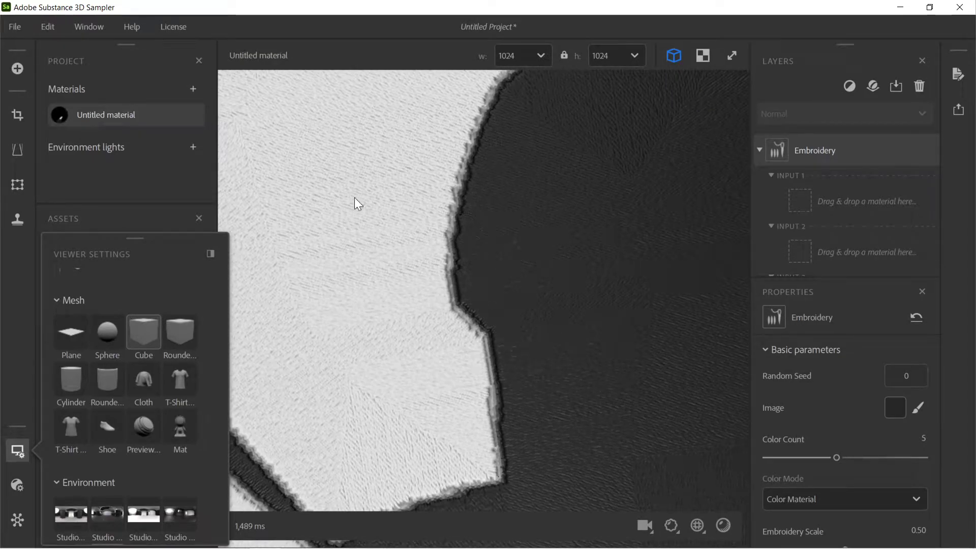
scroll(357, 238, down, 5)
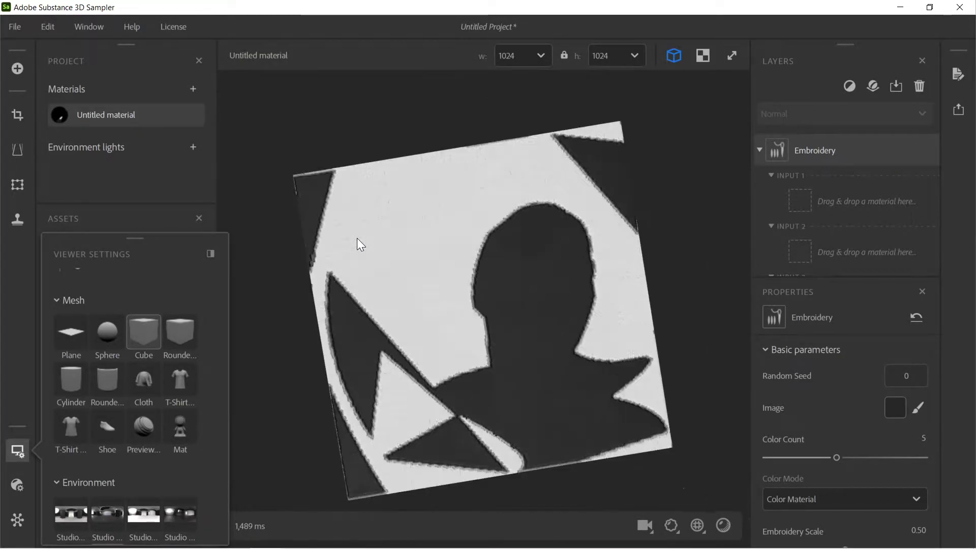
drag(357, 238, 410, 238)
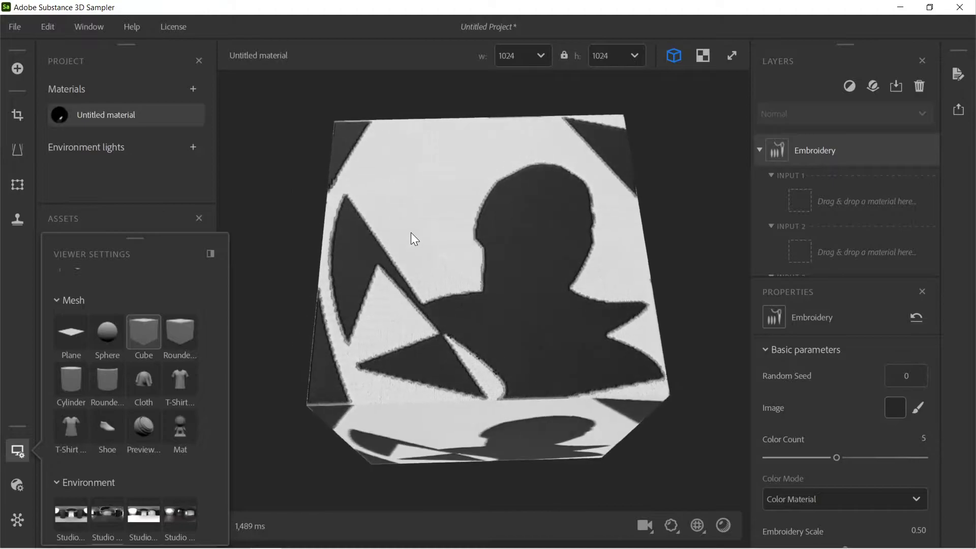
- Try the cloth, T-shirt, shoe and Mat figure meshes, orbiting each
click(148, 383)
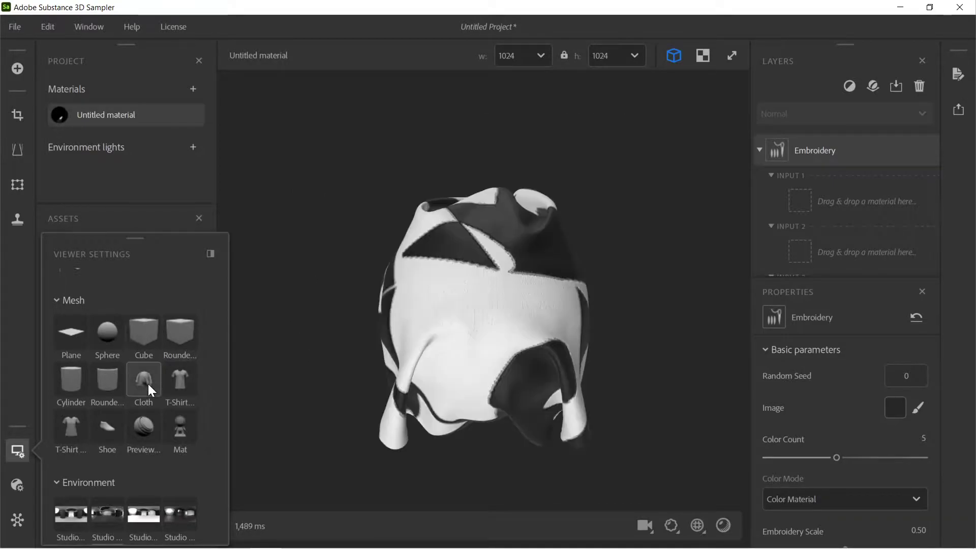
drag(386, 275, 396, 209)
drag(410, 331, 358, 318)
click(184, 388)
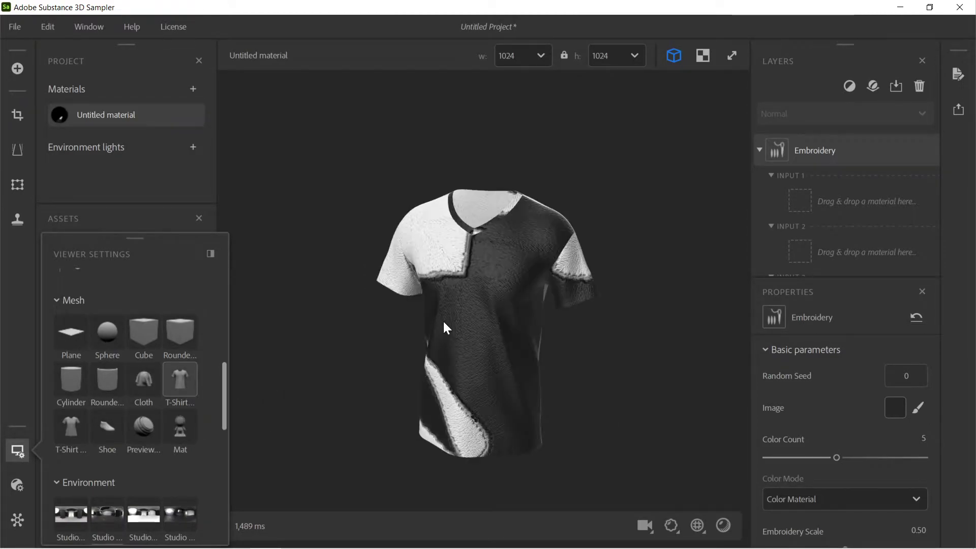
drag(466, 222, 363, 354)
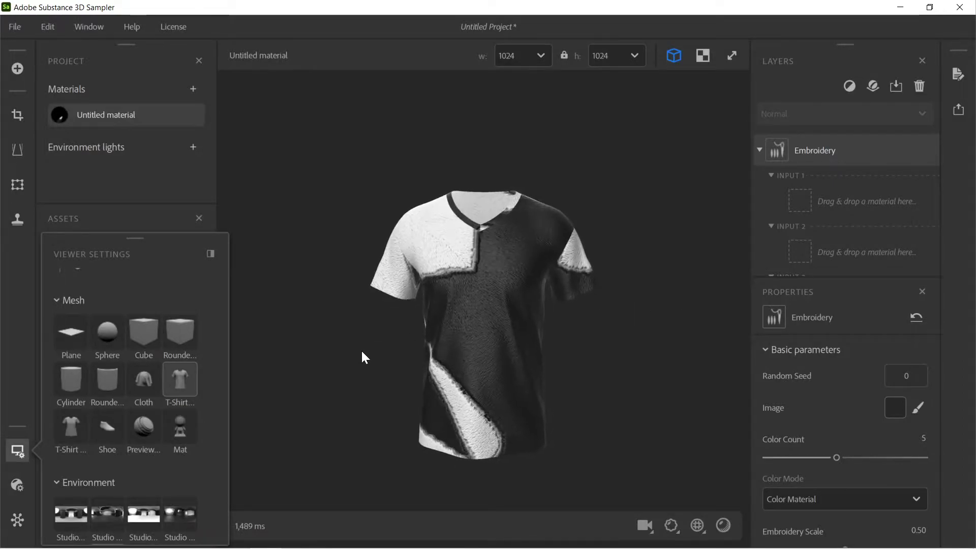
click(113, 429)
drag(442, 331, 497, 429)
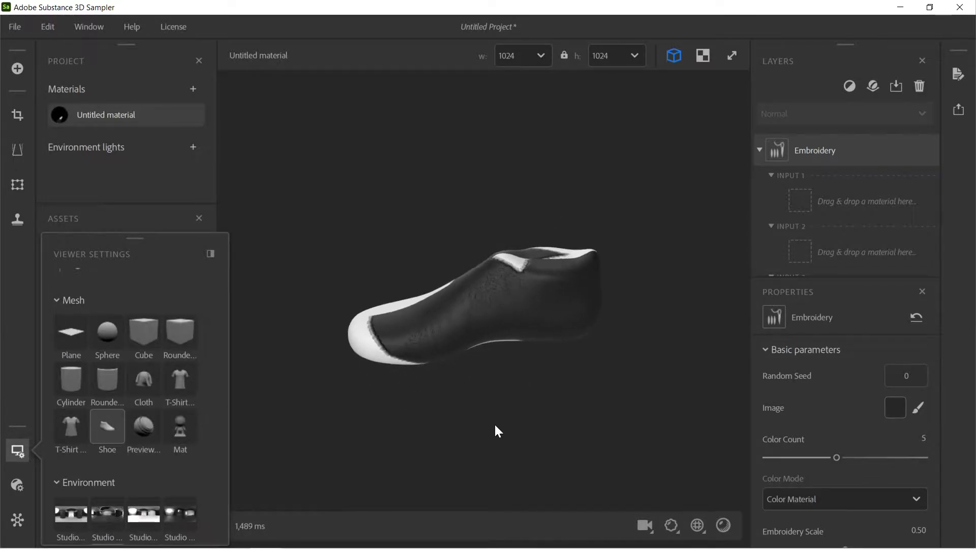
click(70, 428)
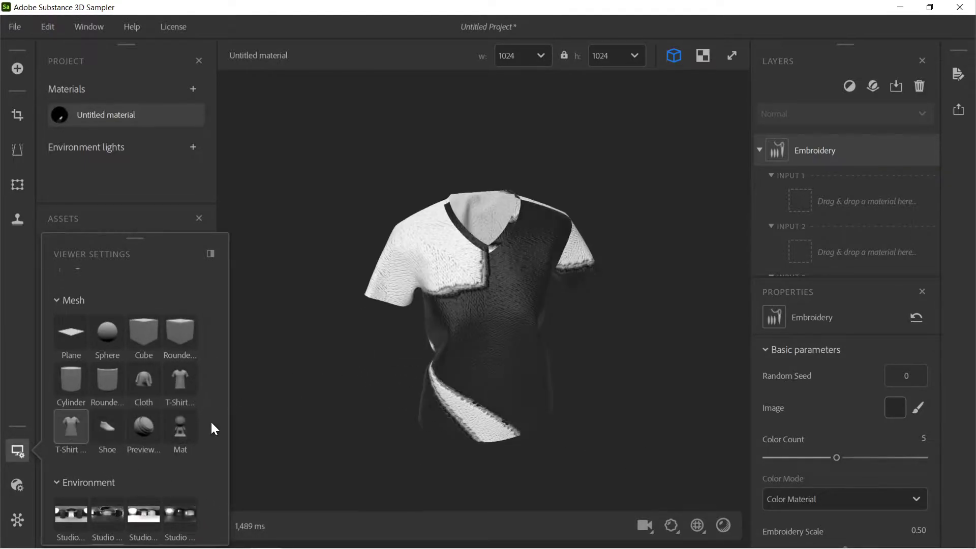
click(181, 430)
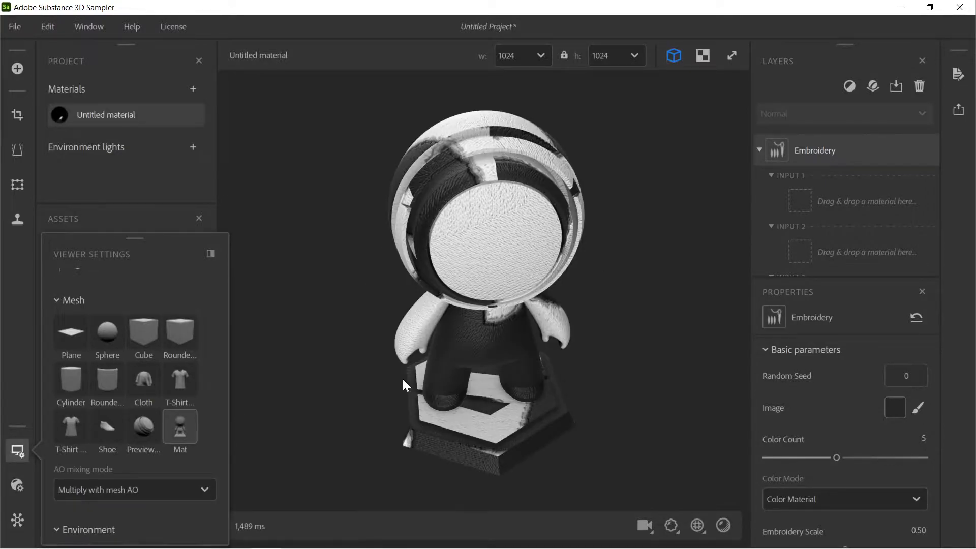
drag(403, 381, 280, 218)
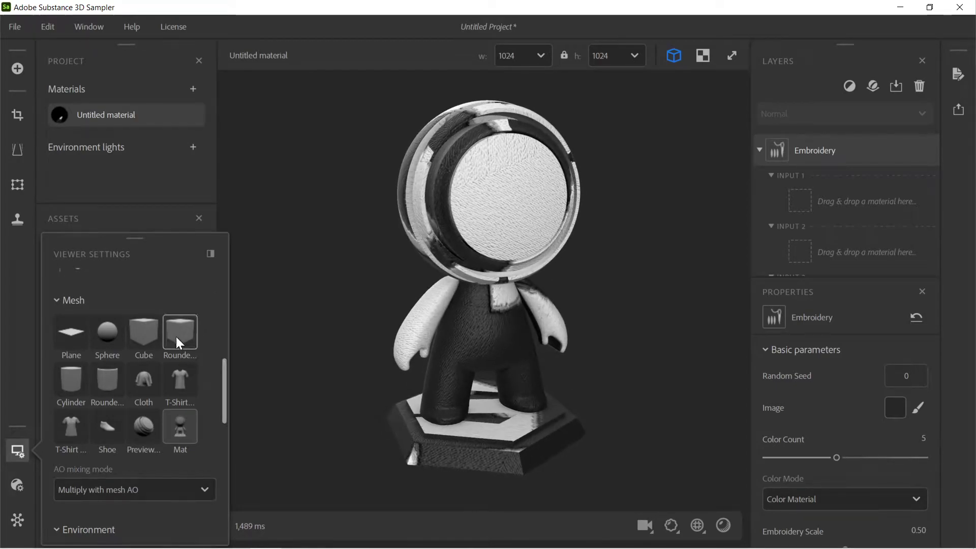
- Switch through sphere and cube to the flat plane, turned to face the camera
click(110, 333)
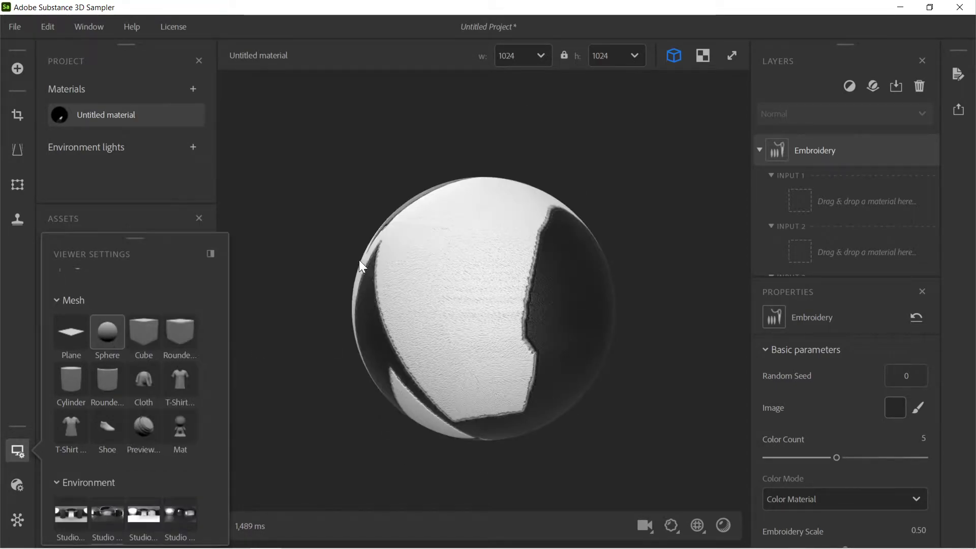
click(142, 332)
drag(303, 331, 440, 324)
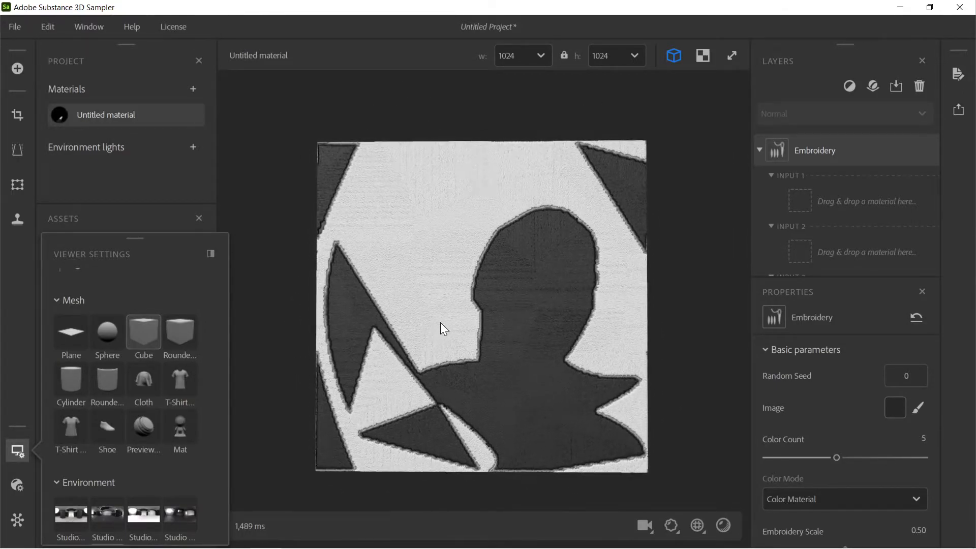
click(70, 332)
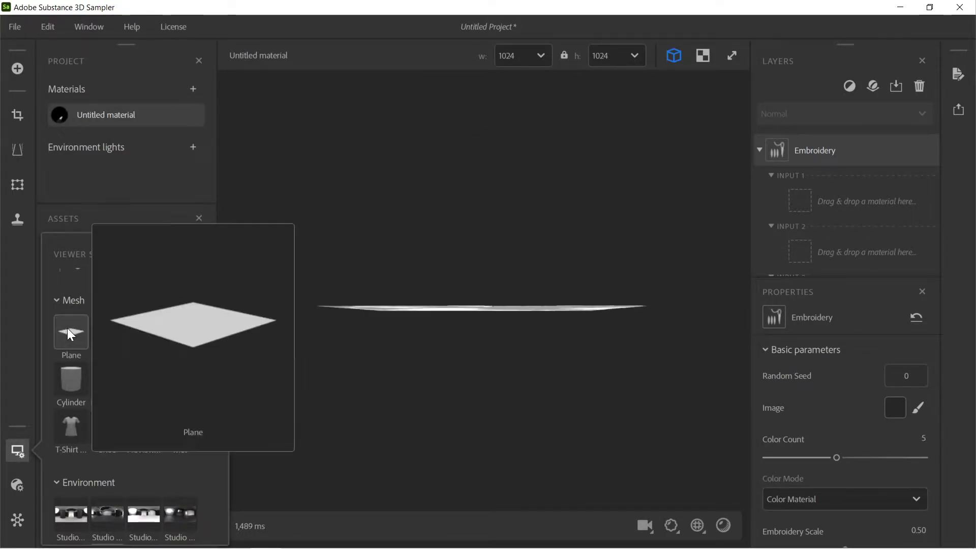
drag(410, 414, 410, 466)
drag(456, 348, 481, 429)
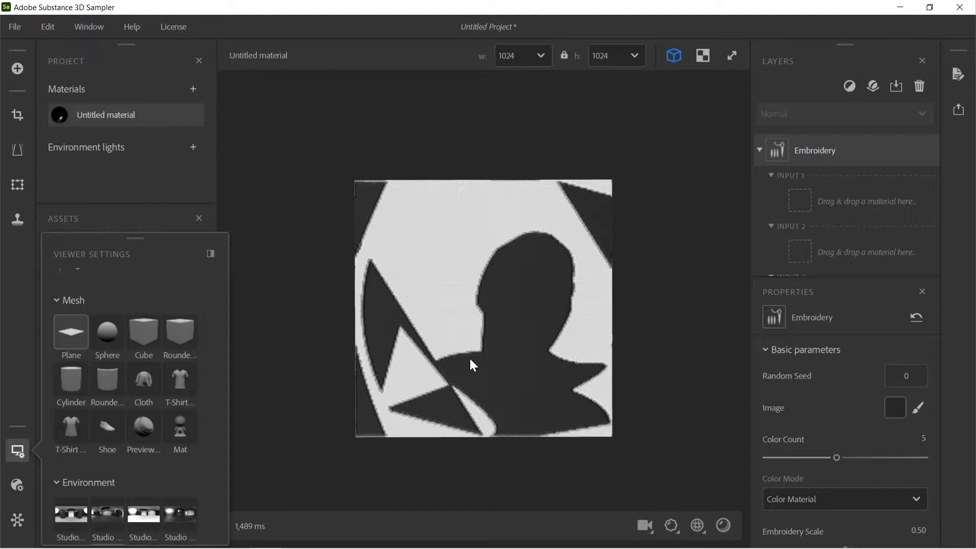
scroll(470, 360, up, 4)
scroll(473, 361, down, 3)
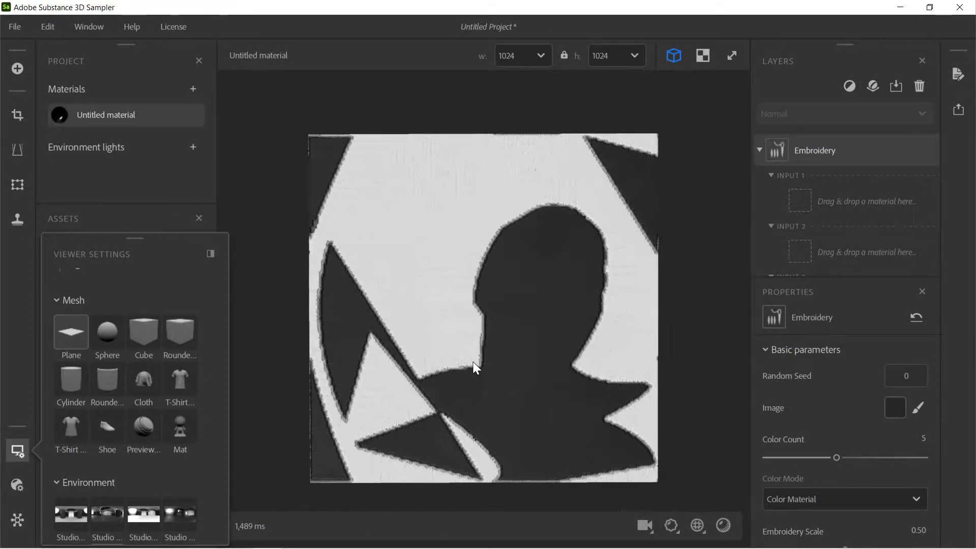
scroll(442, 211, down, 3)
scroll(483, 366, up, 3)
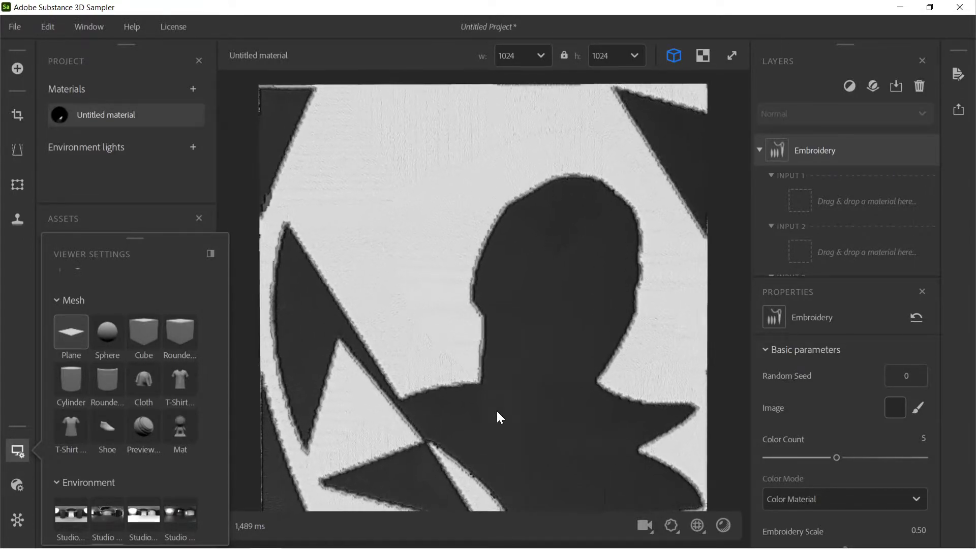
scroll(496, 397, down, 2)
drag(472, 401, 475, 353)
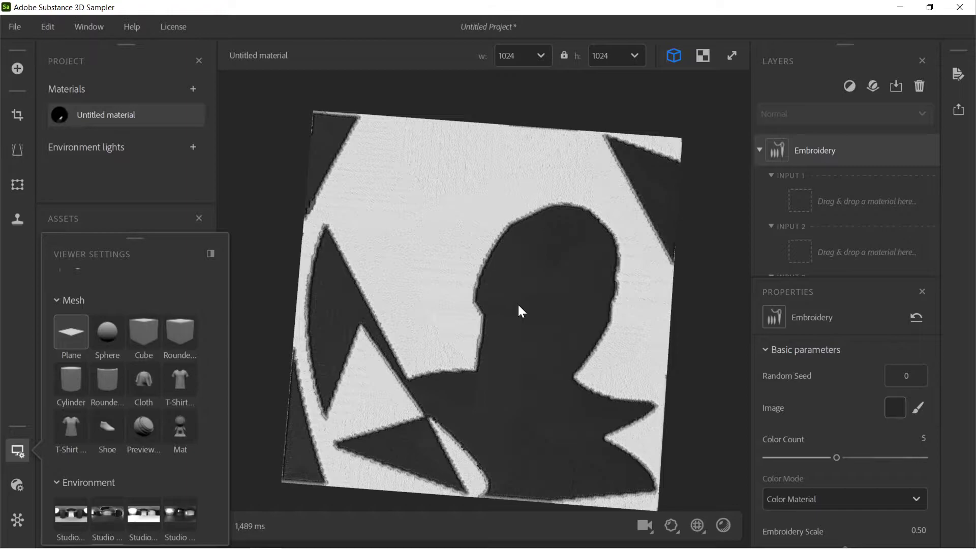
scroll(519, 306, up, 5)
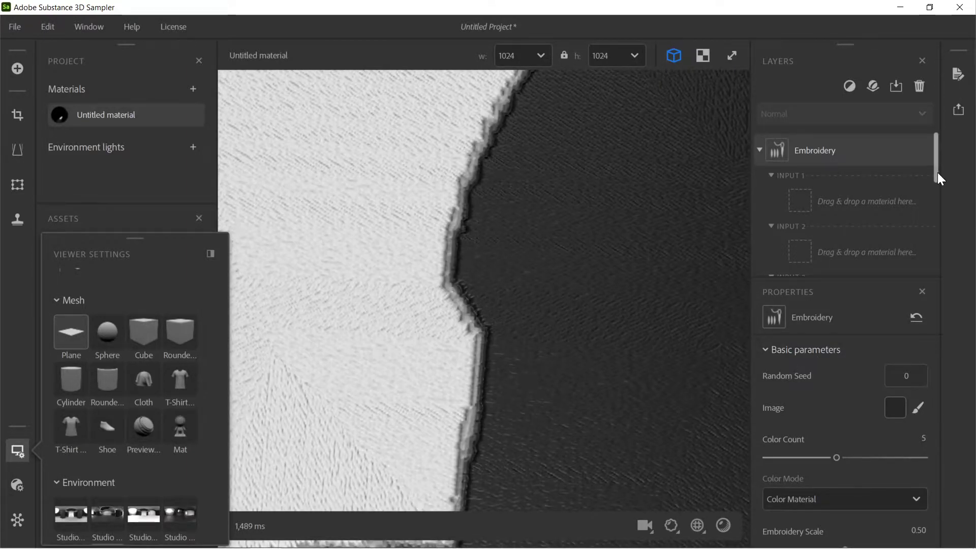
drag(938, 173, 931, 129)
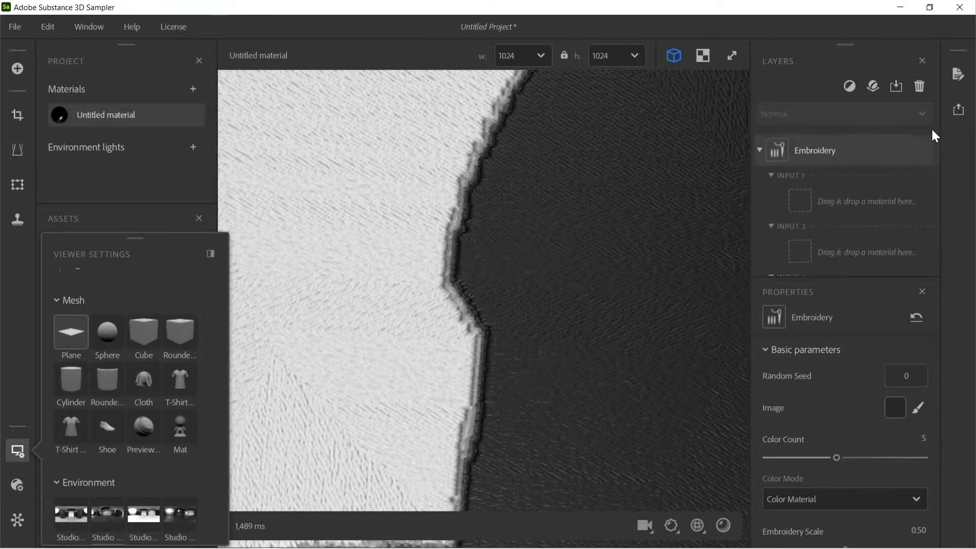
drag(926, 162, 932, 131)
- Lower the Embroidery layer's Color Count from 5 to 2 and view the plane head-on
mouse_move(935, 361)
mouse_down()
mouse_move(929, 504)
mouse_move(932, 368)
mouse_up()
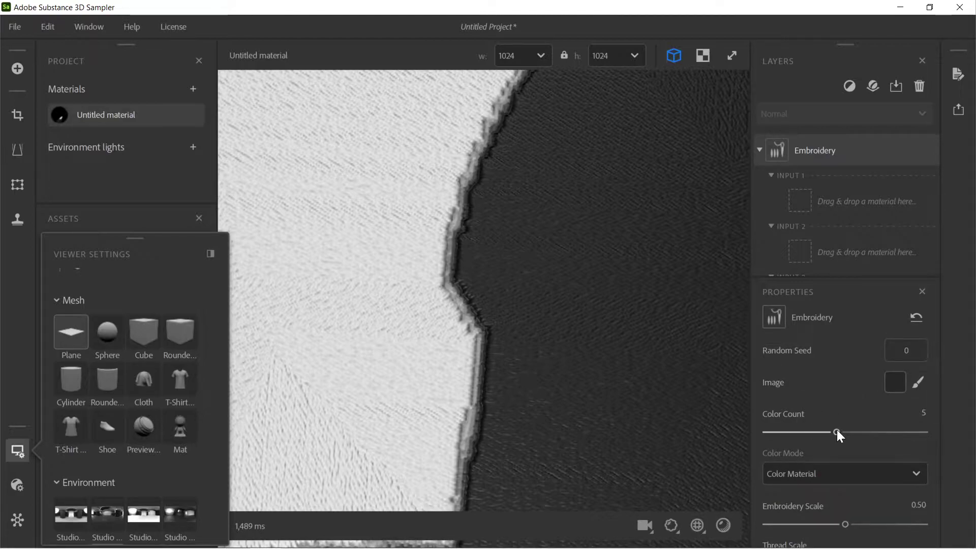
drag(834, 432, 788, 436)
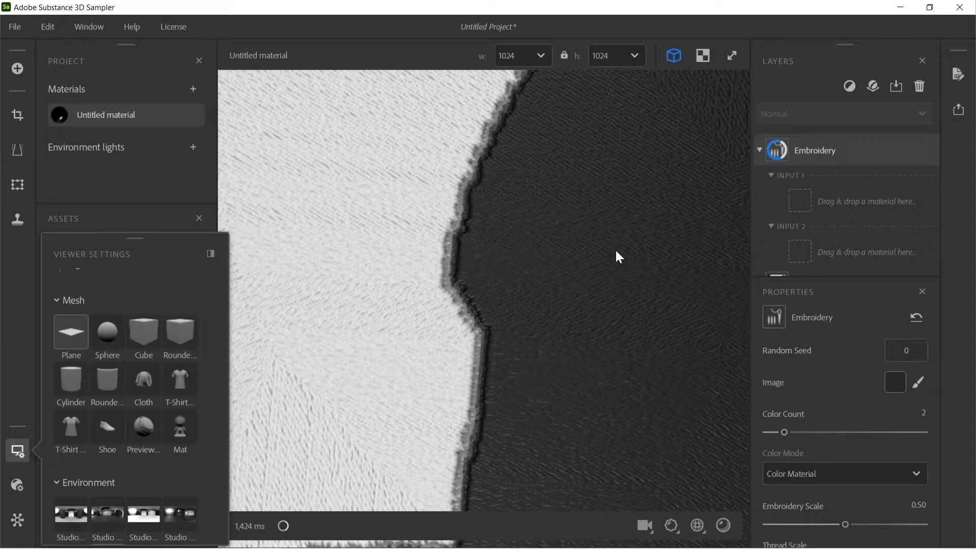
scroll(607, 247, down, 5)
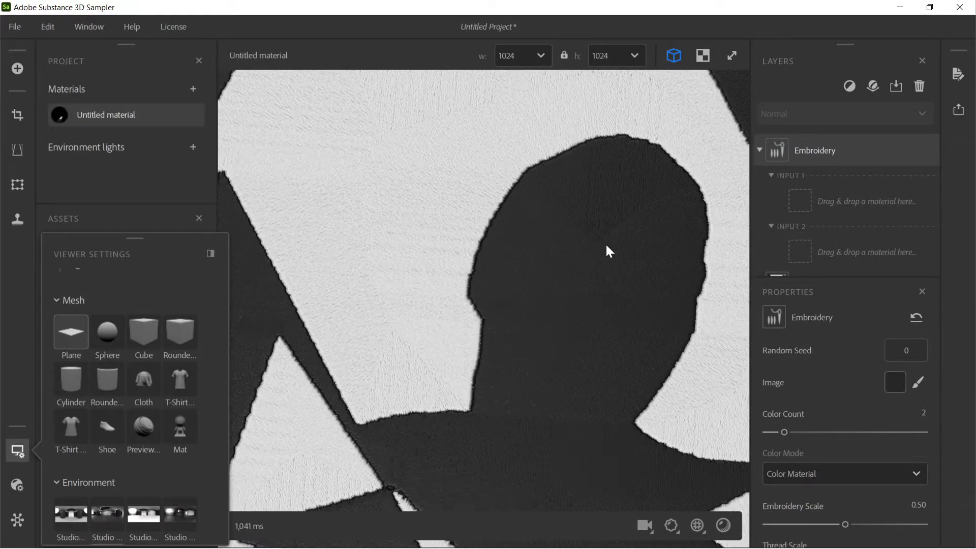
scroll(606, 246, down, 3)
drag(606, 245, 475, 284)
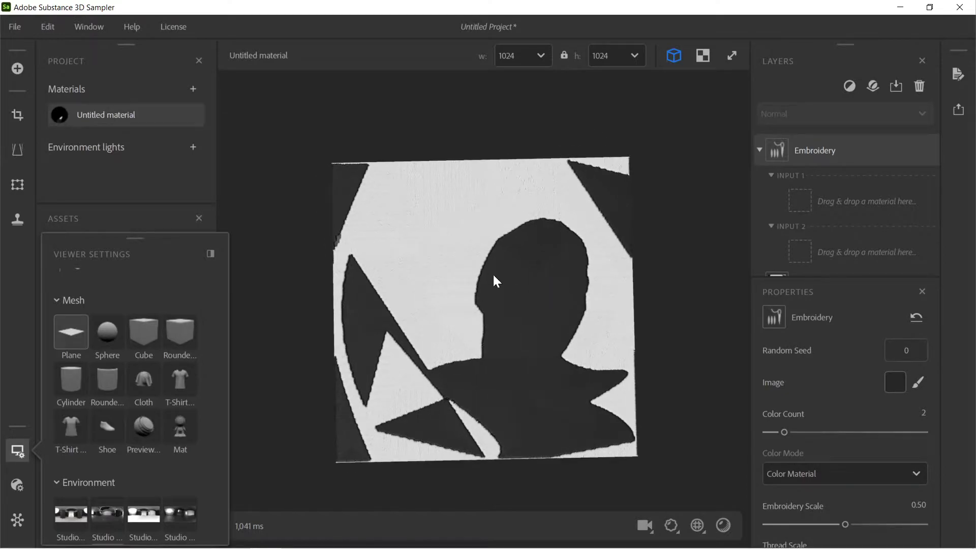
scroll(493, 276, up, 5)
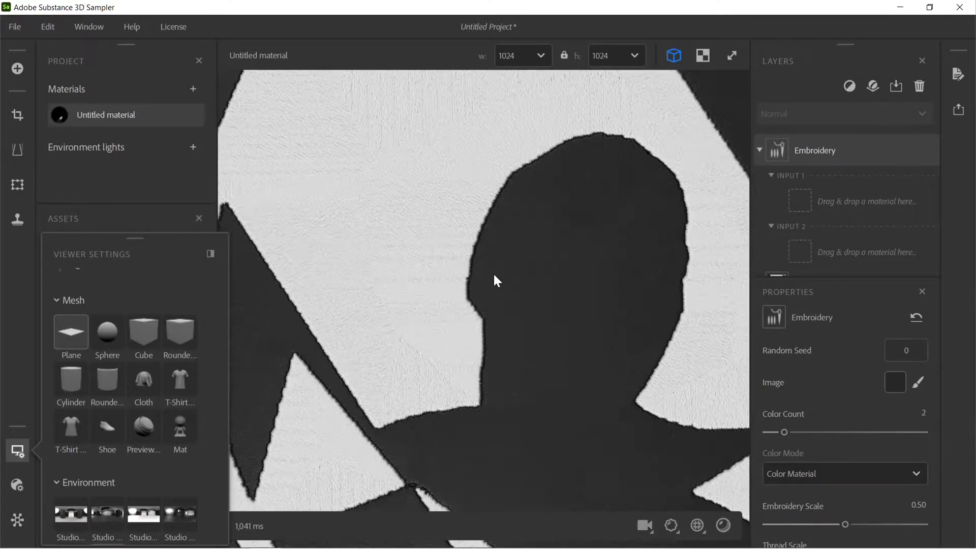
- Lower Embroidery Scale from 0.50 to 0.12 and thread Length from 0.50 to 0.24
scroll(494, 276, up, 2)
scroll(494, 275, up, 2)
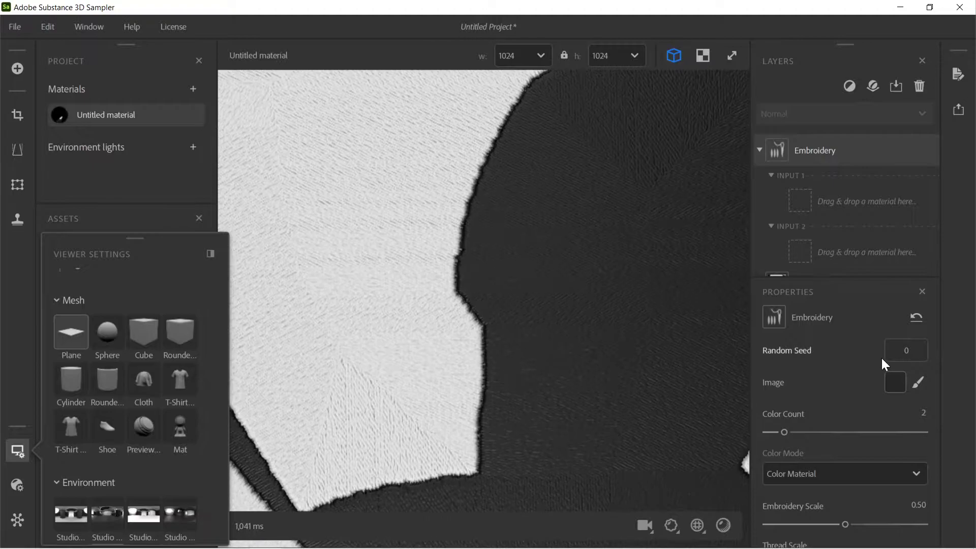
drag(935, 361, 936, 413)
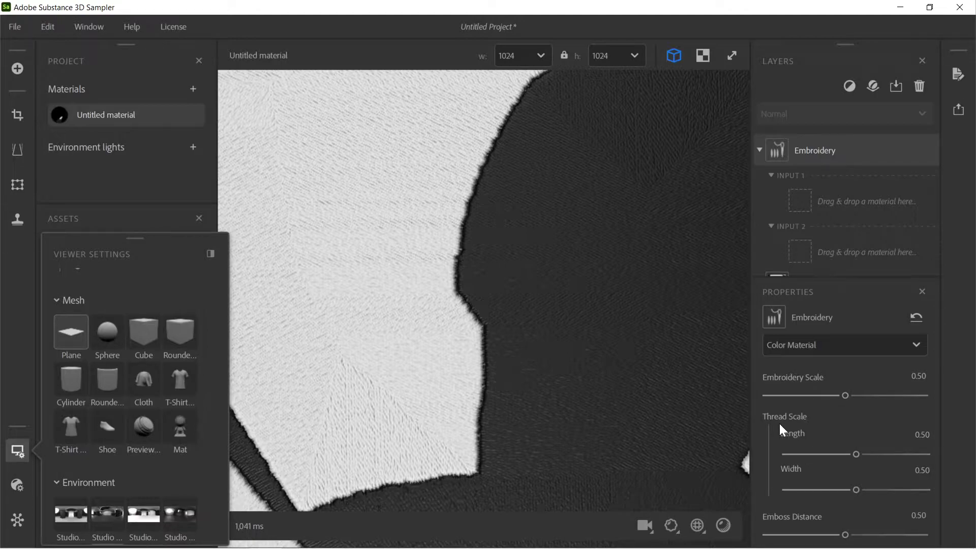
scroll(304, 318, up, 3)
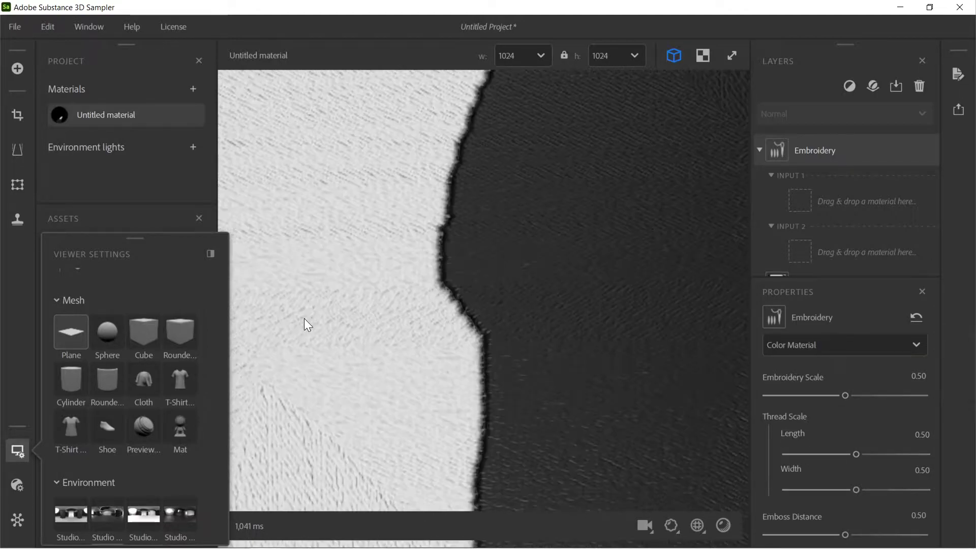
drag(358, 313, 481, 350)
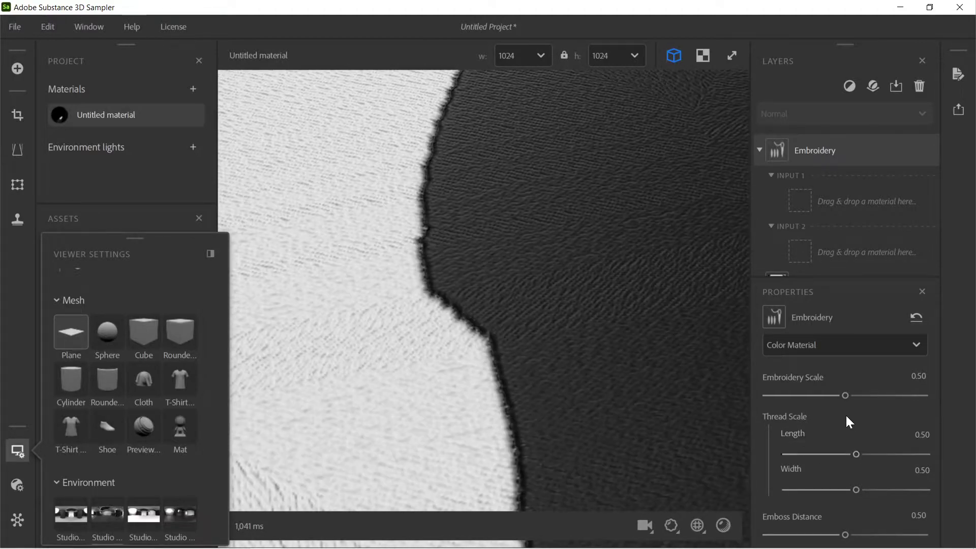
drag(846, 396, 787, 396)
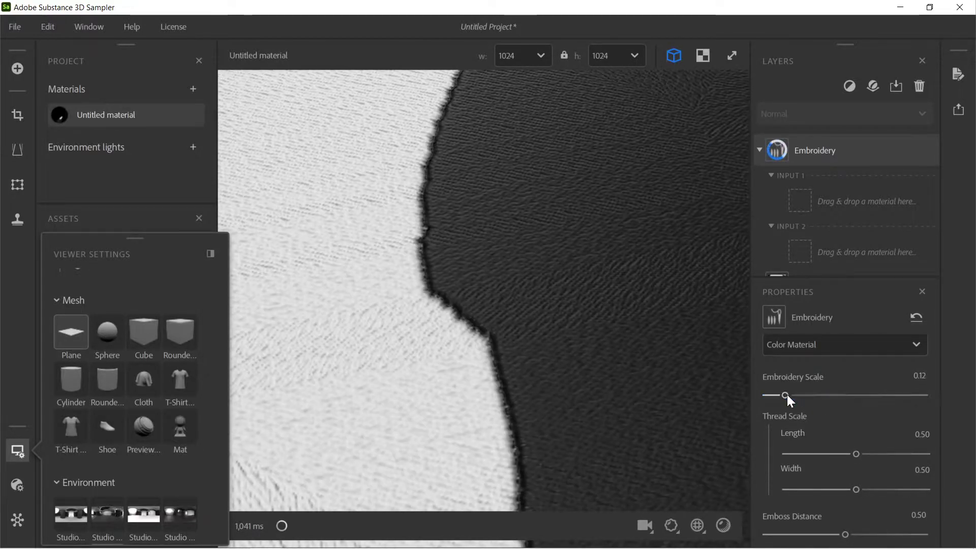
drag(855, 453, 822, 454)
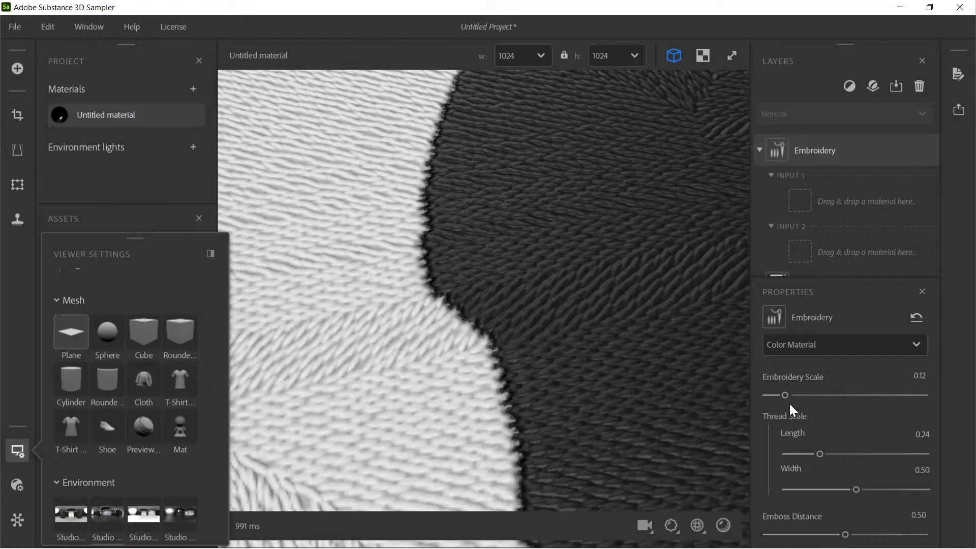
- Drop Embroidery Scale to 0 and view the plane straight-on
drag(787, 395, 766, 395)
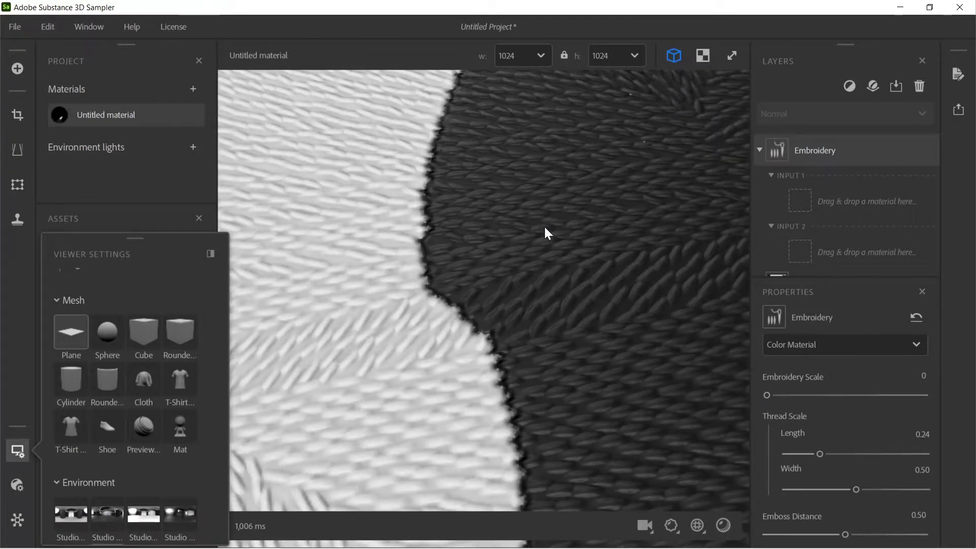
scroll(563, 295, down, 5)
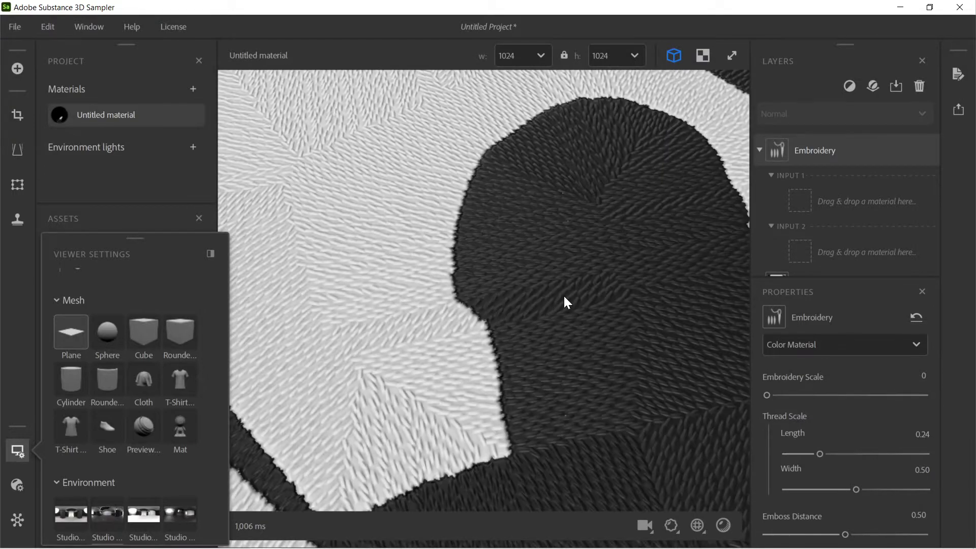
scroll(567, 302, down, 4)
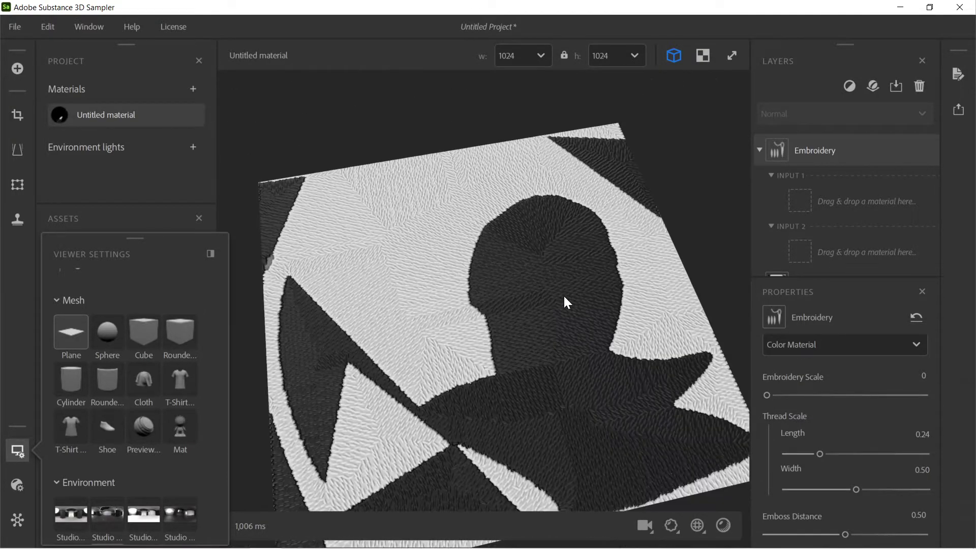
drag(460, 359, 507, 385)
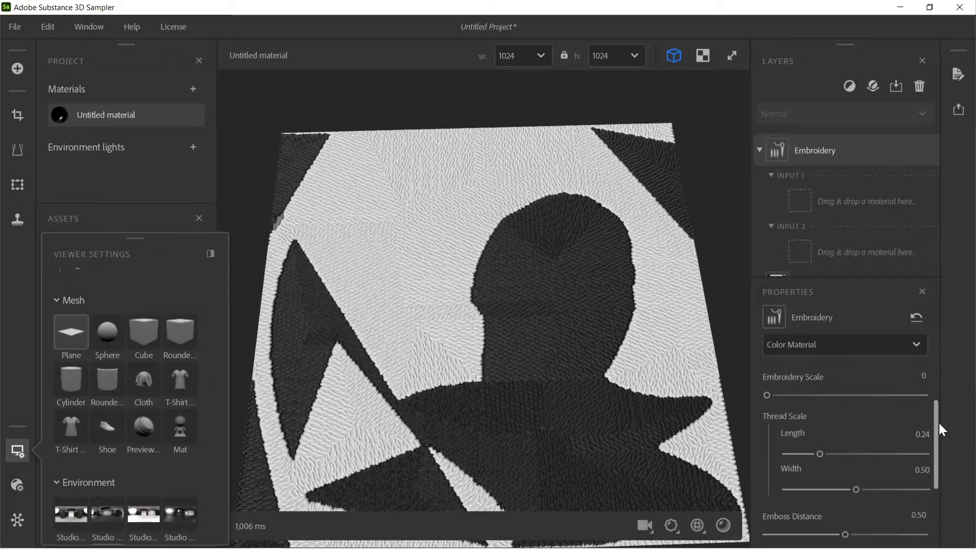
drag(939, 423, 927, 488)
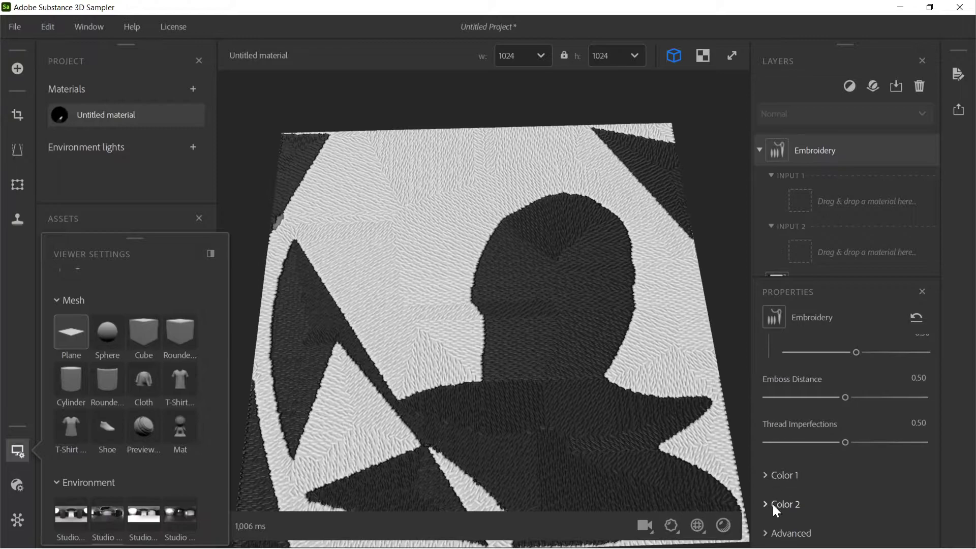
- Expand Color 1 and set its stitch Orientation Mode to Linear
click(765, 474)
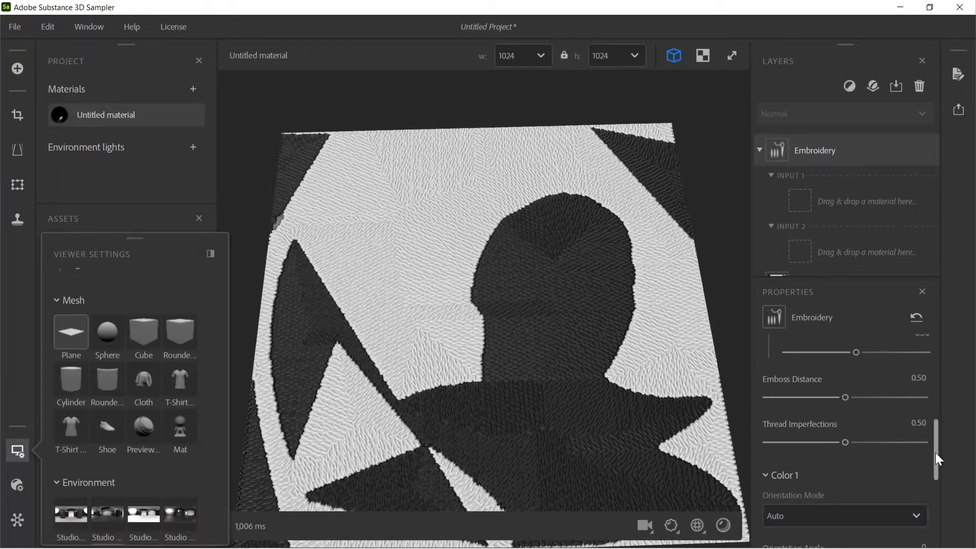
drag(936, 453, 934, 491)
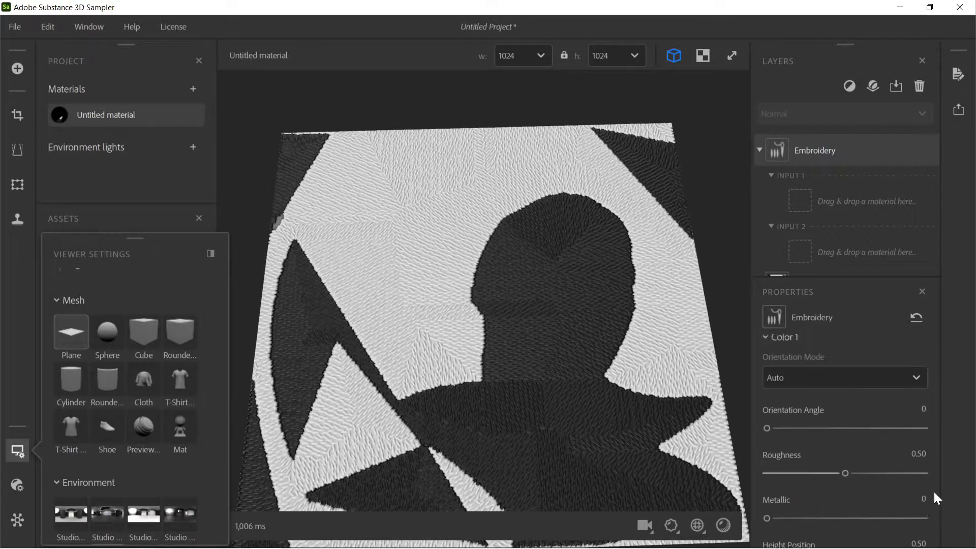
click(795, 378)
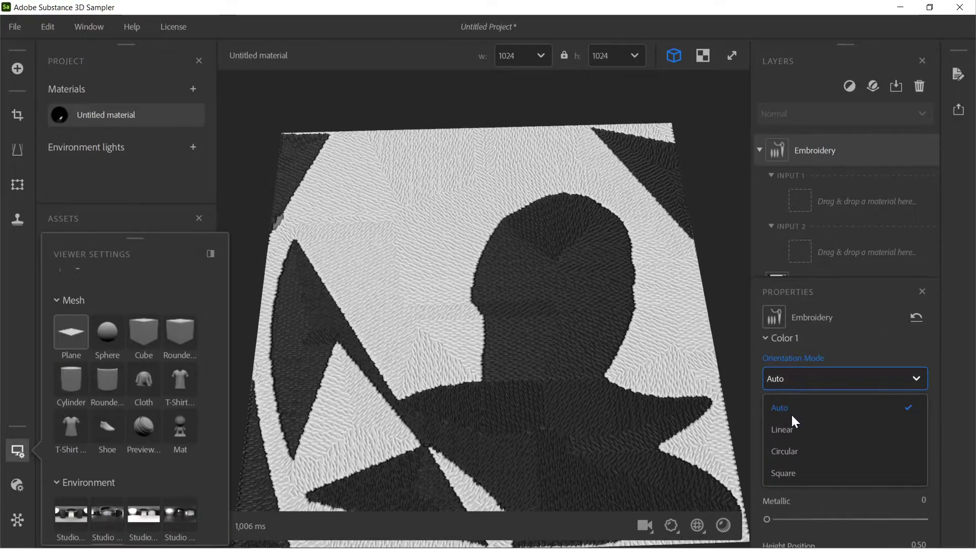
click(792, 431)
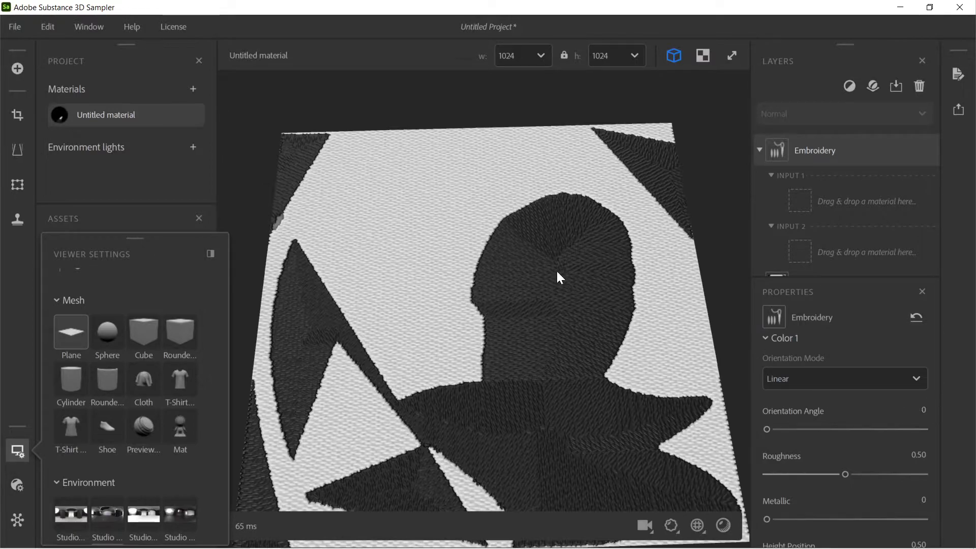
click(915, 411)
- Compare Circular and Square orientations for Color 1, then return to Linear
click(815, 383)
click(781, 452)
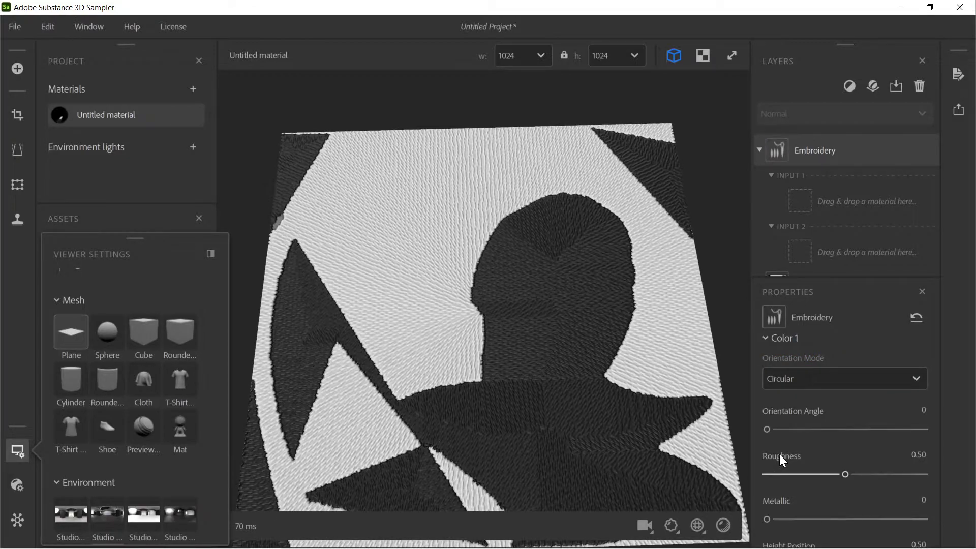
click(824, 377)
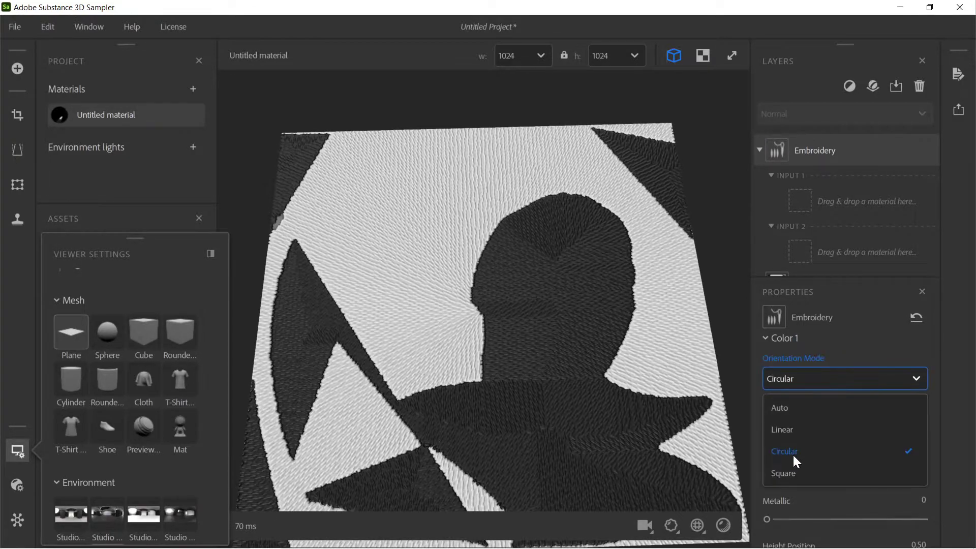
click(786, 473)
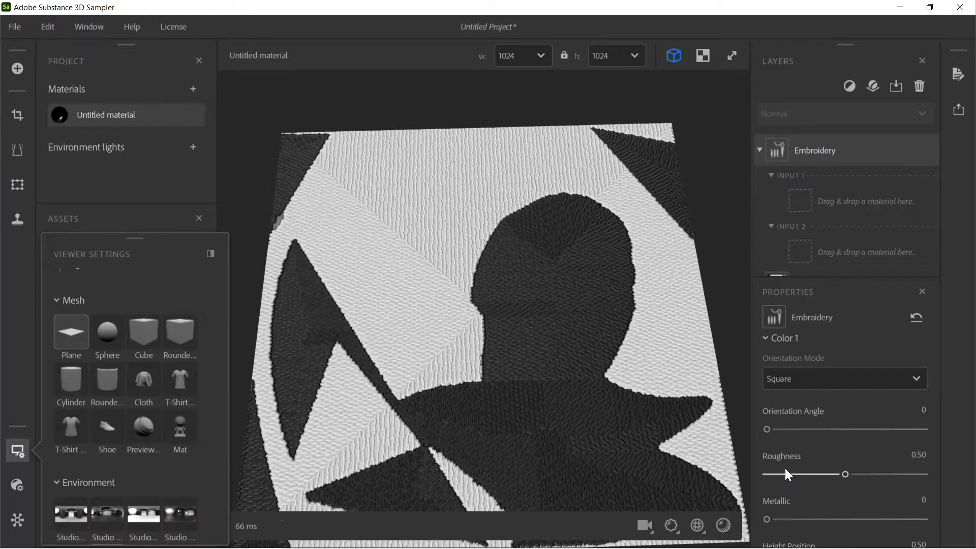
click(814, 378)
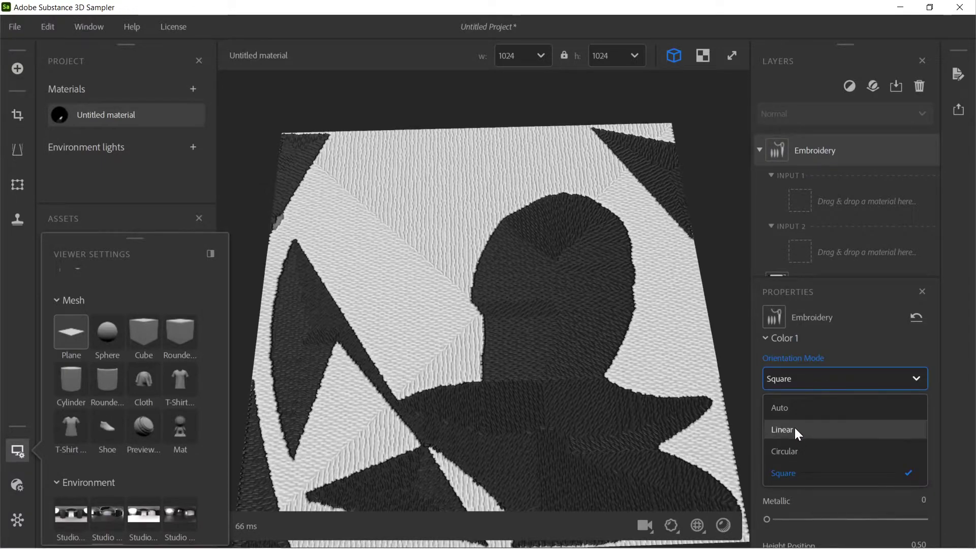
click(794, 430)
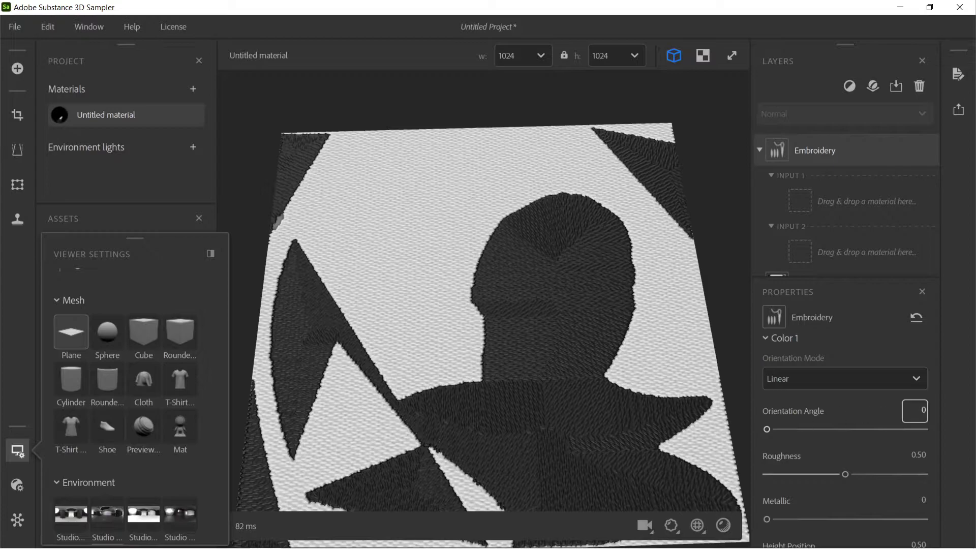
drag(938, 471, 936, 510)
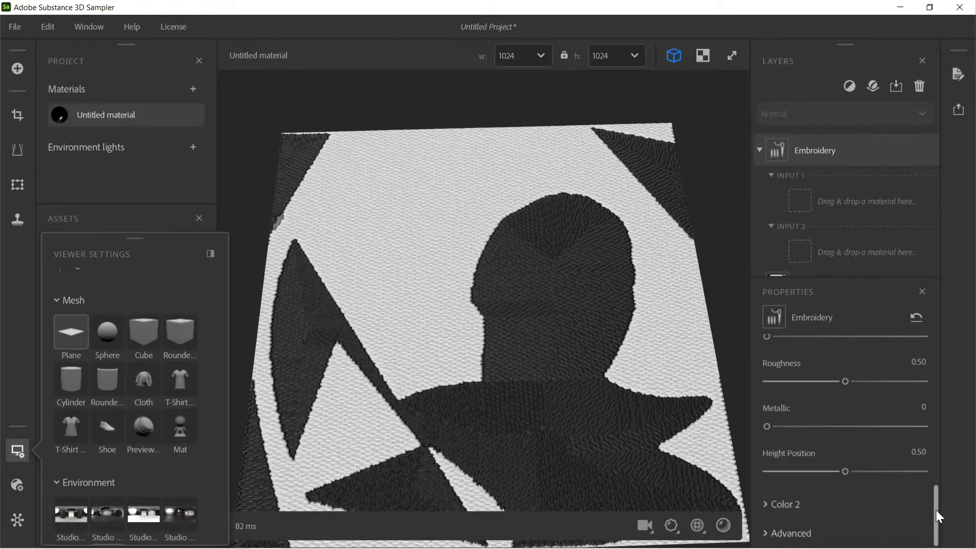
- Expand Color 2 and set its stitch Orientation Mode to Linear
click(763, 504)
drag(938, 481, 937, 516)
click(842, 388)
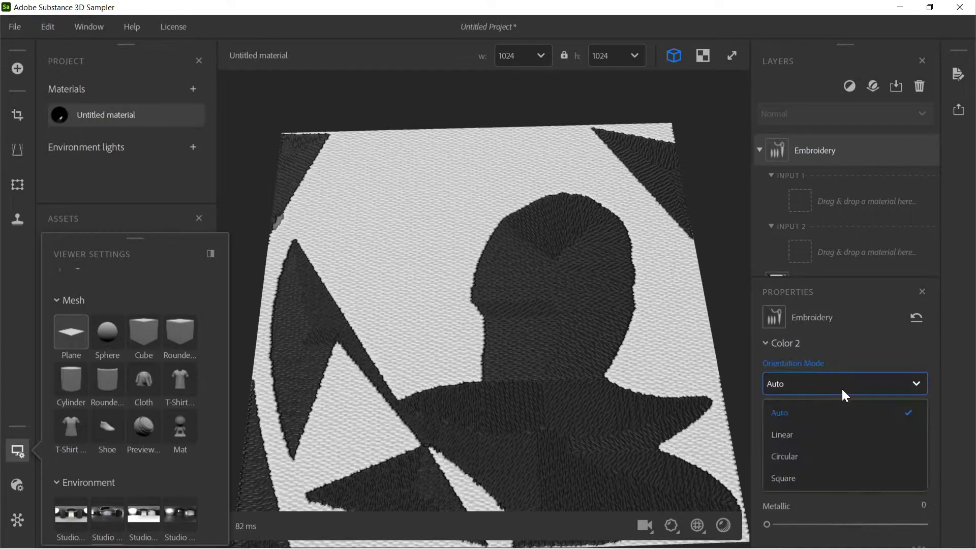
click(795, 441)
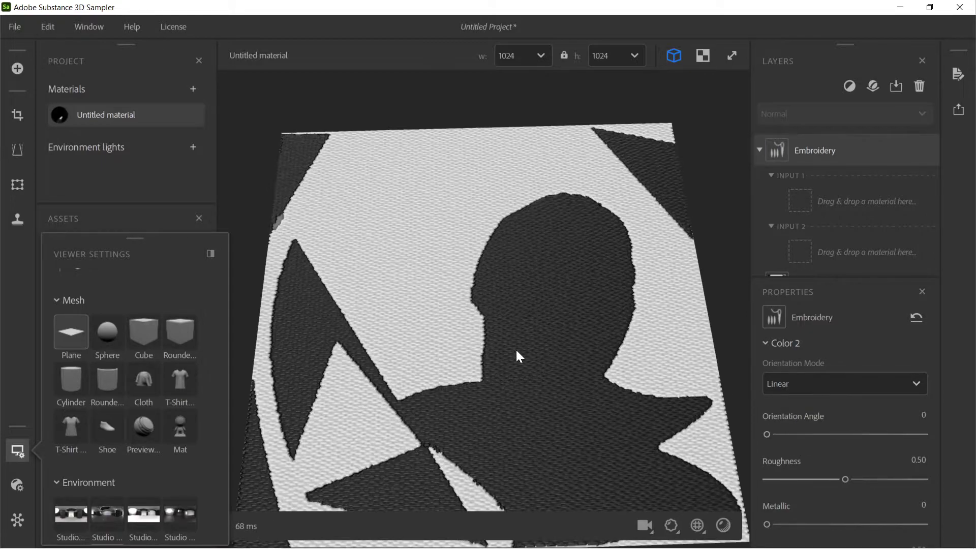
- Orbit and zoom the viewport to inspect the linear stitching on the plane
drag(501, 334, 470, 319)
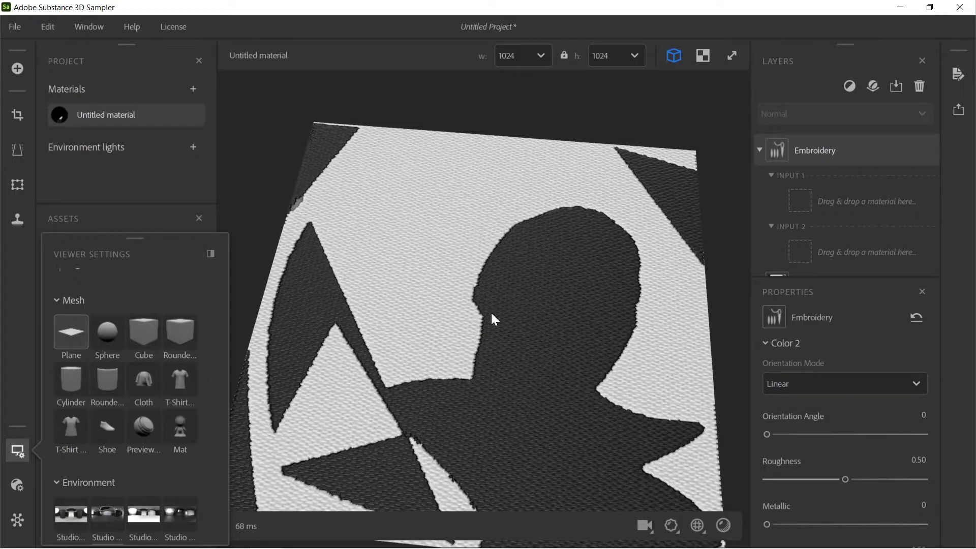
drag(490, 311, 535, 290)
scroll(545, 277, up, 6)
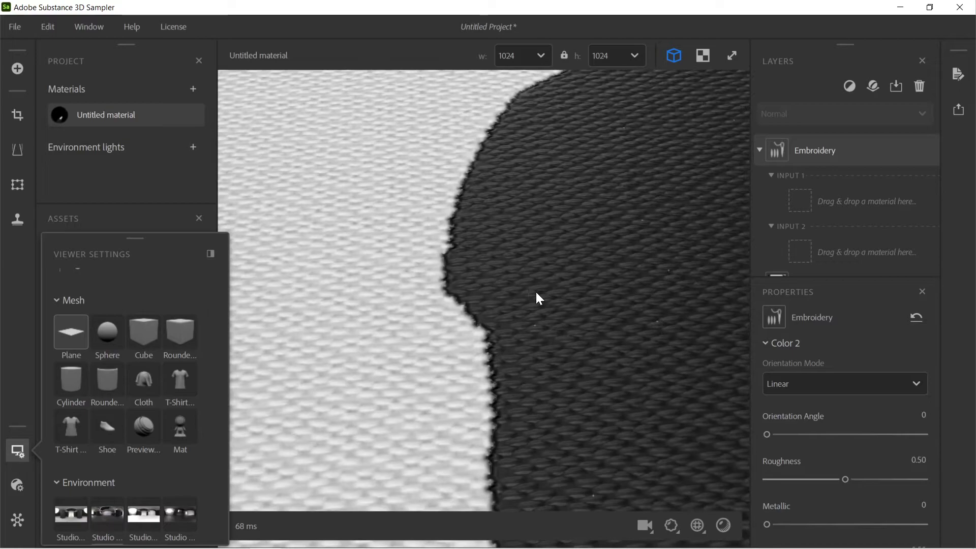
scroll(535, 290, down, 2)
scroll(535, 290, down, 3)
scroll(535, 291, down, 3)
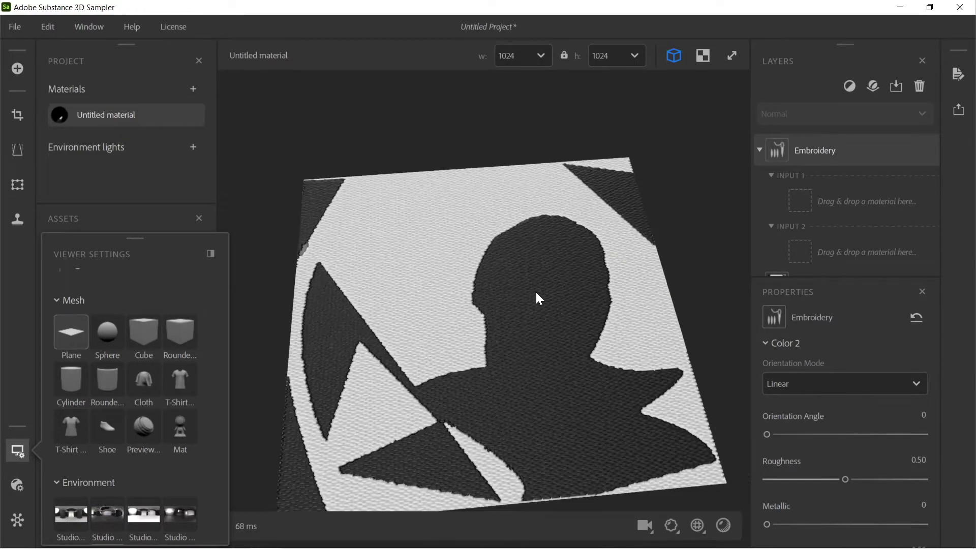
drag(566, 324, 532, 285)
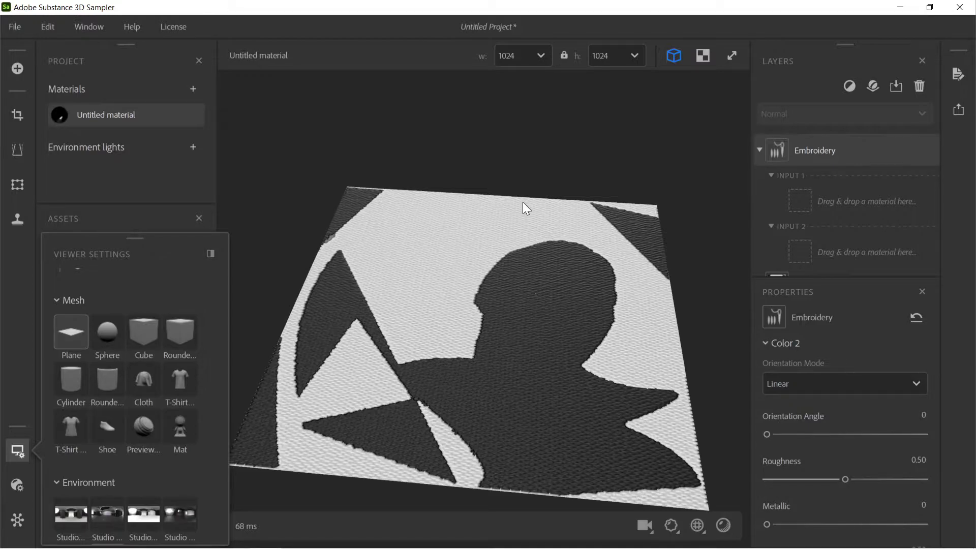
scroll(524, 345, up, 3)
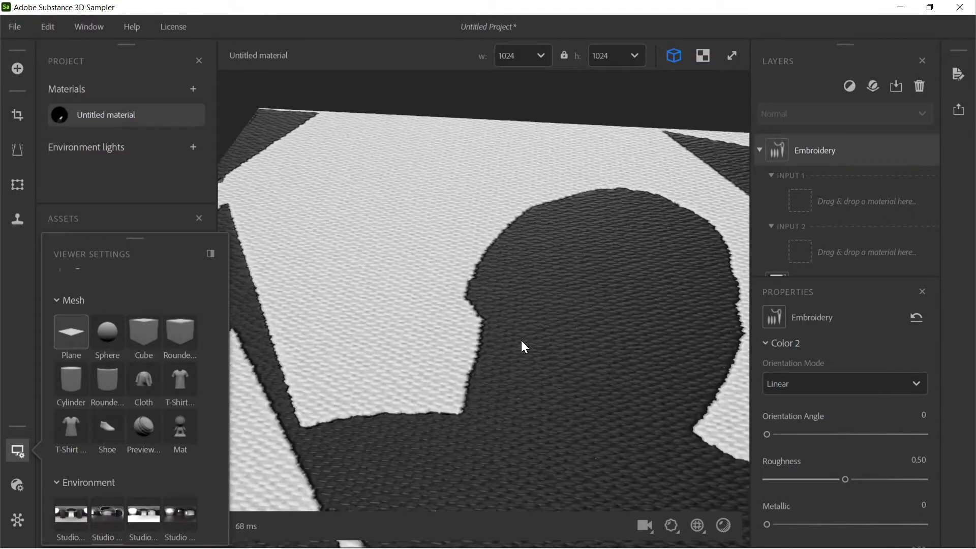
scroll(520, 340, down, 5)
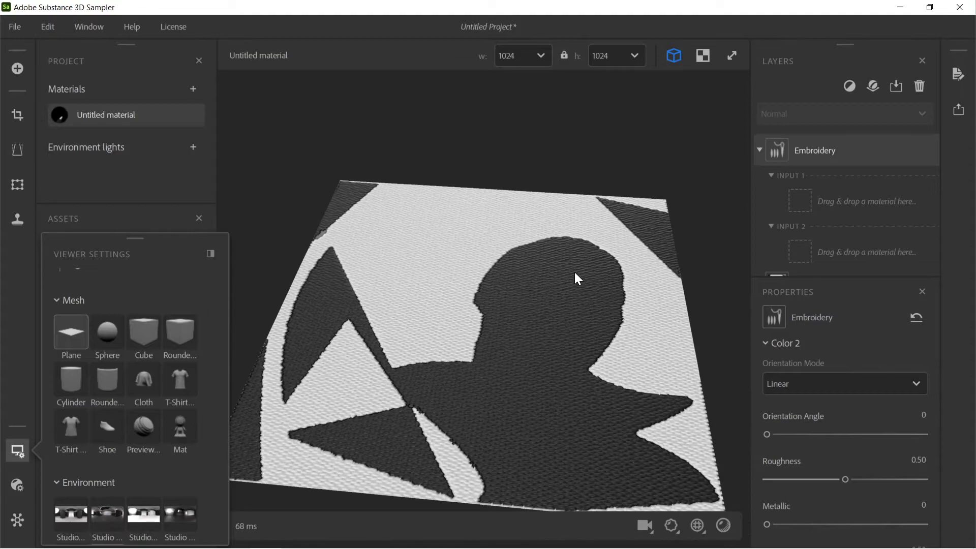
- Orbit the plane back to a near top-down view
drag(578, 279, 581, 426)
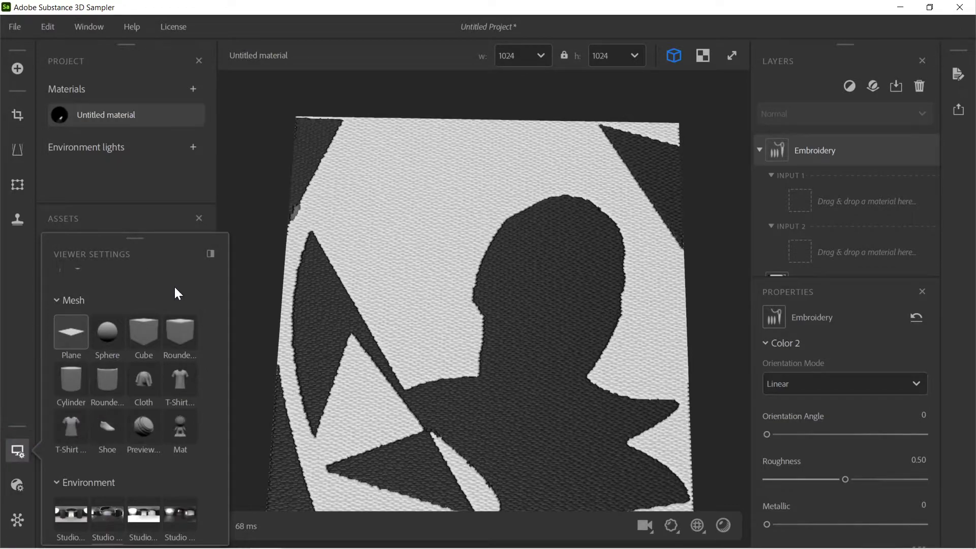
- Close the viewer settings and clear the 'embr' text from the asset search
click(18, 451)
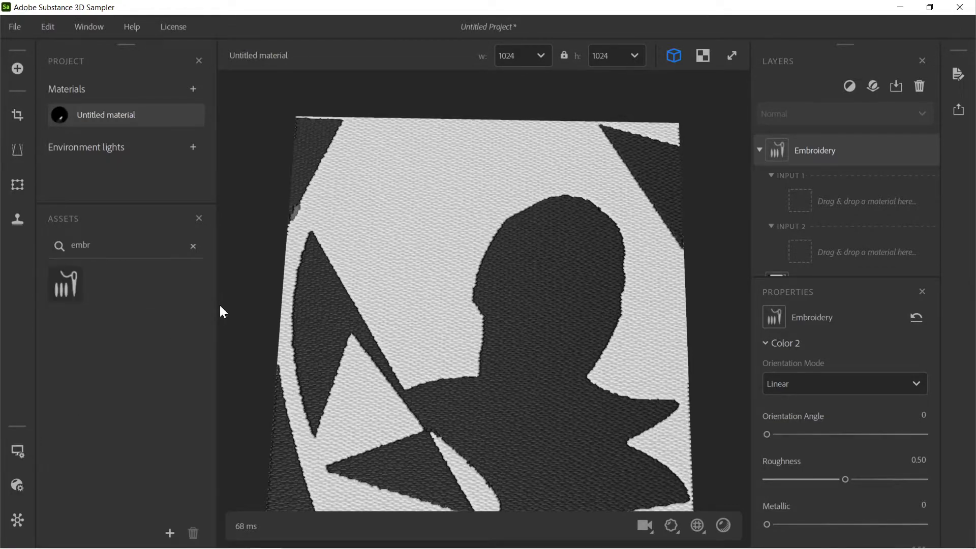
key(ctrl+a)
key(BackSpace)
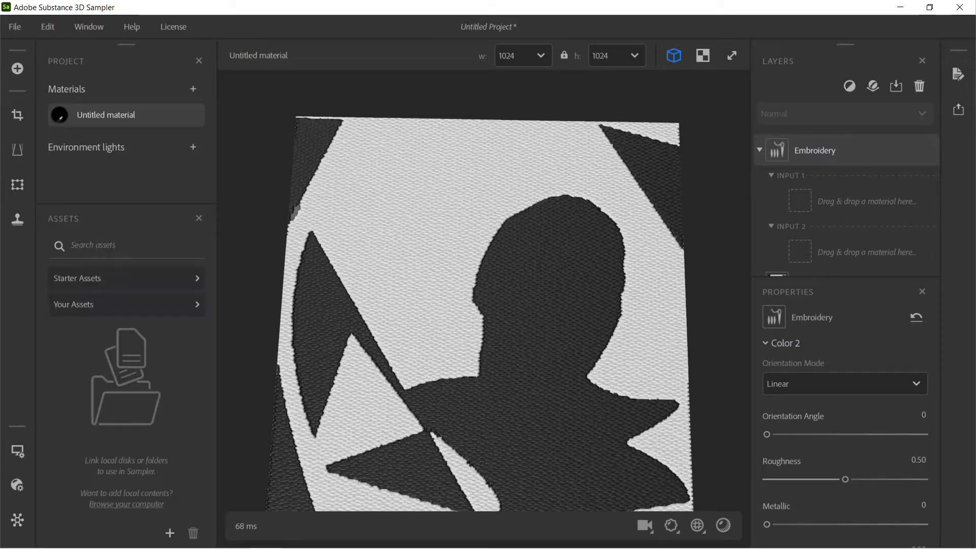
- Browse the Starter Assets Materials grid down to Snow, Steel and Twill Fabric
click(198, 283)
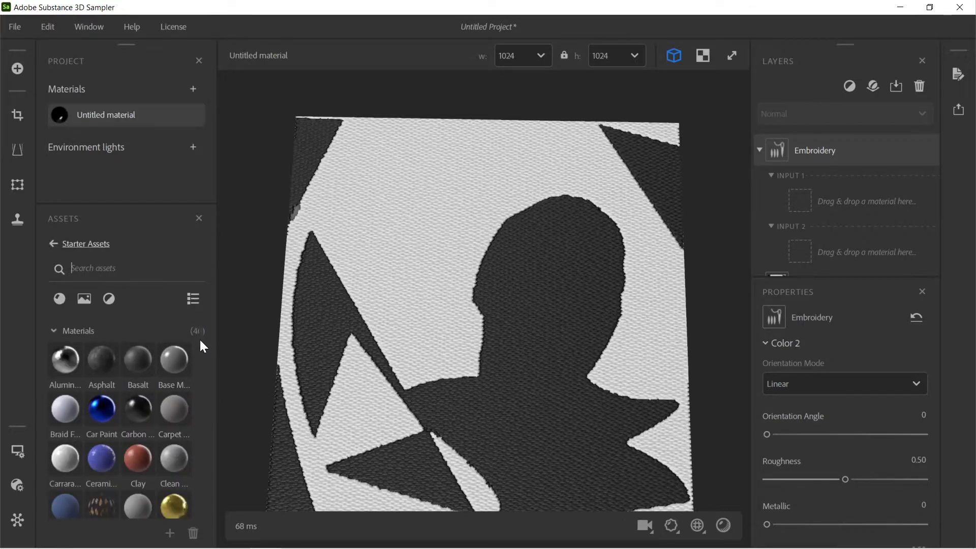
scroll(199, 337, down, 3)
scroll(201, 365, down, 3)
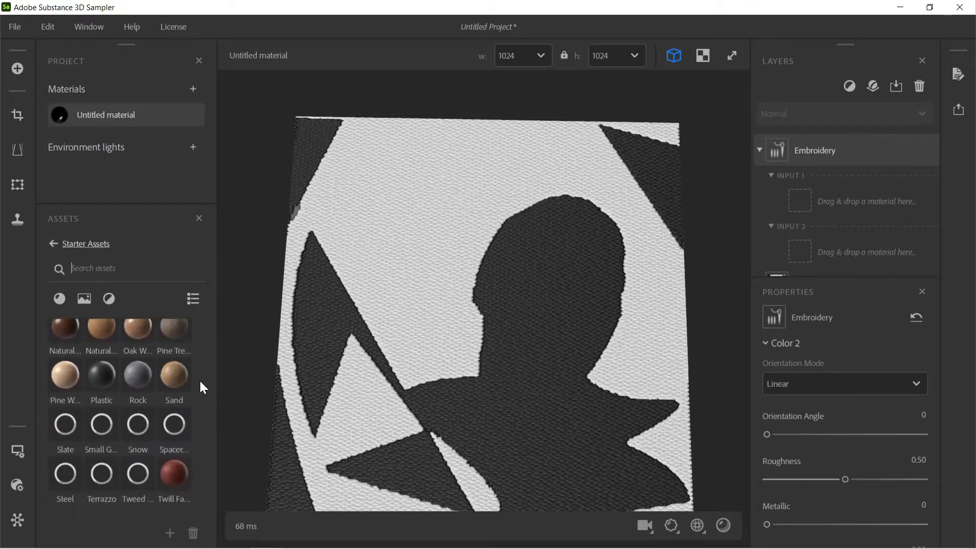
scroll(200, 382, down, 1)
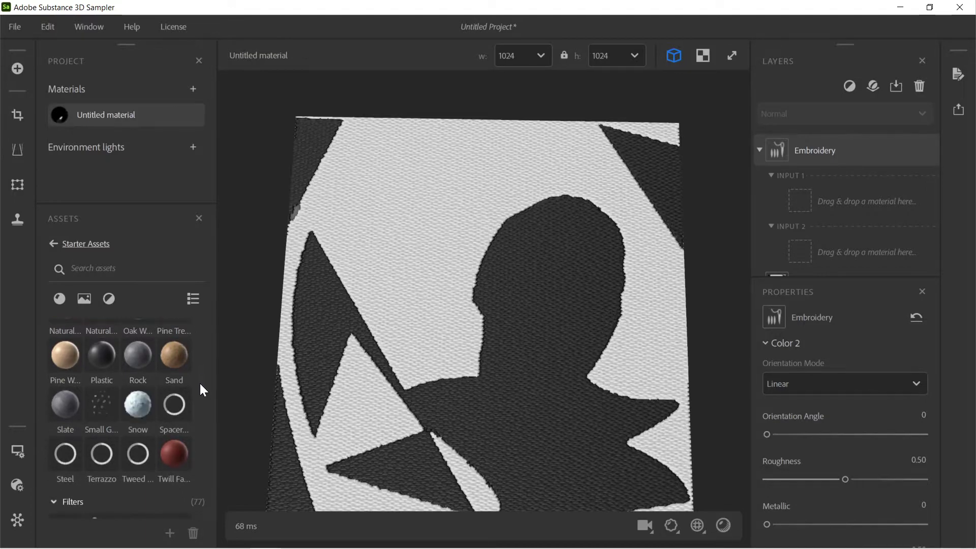
scroll(200, 384, down, 2)
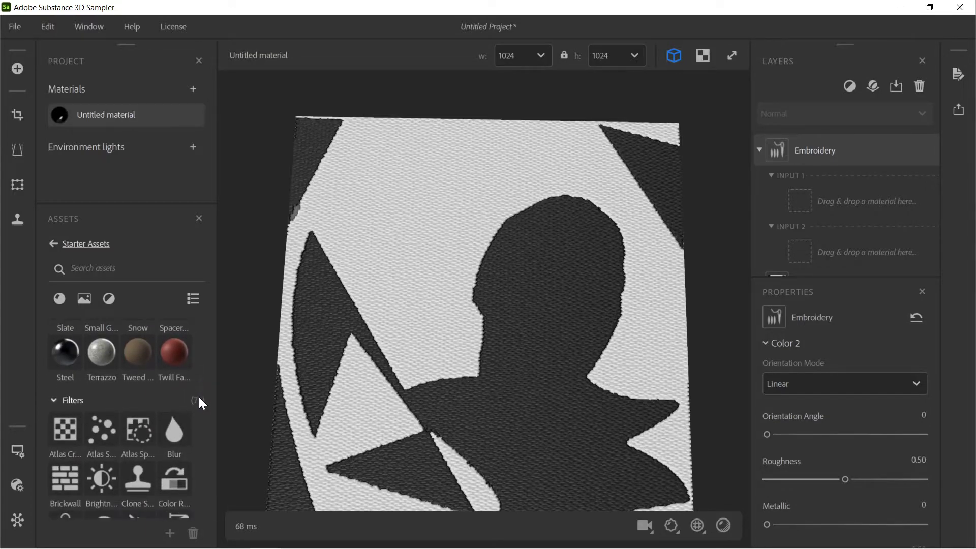
scroll(199, 374, up, 3)
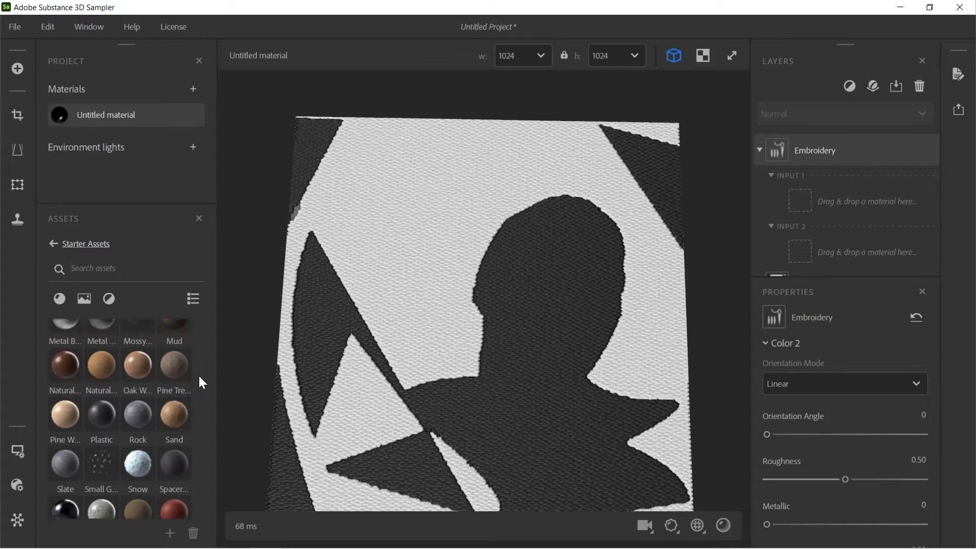
scroll(198, 374, up, 1)
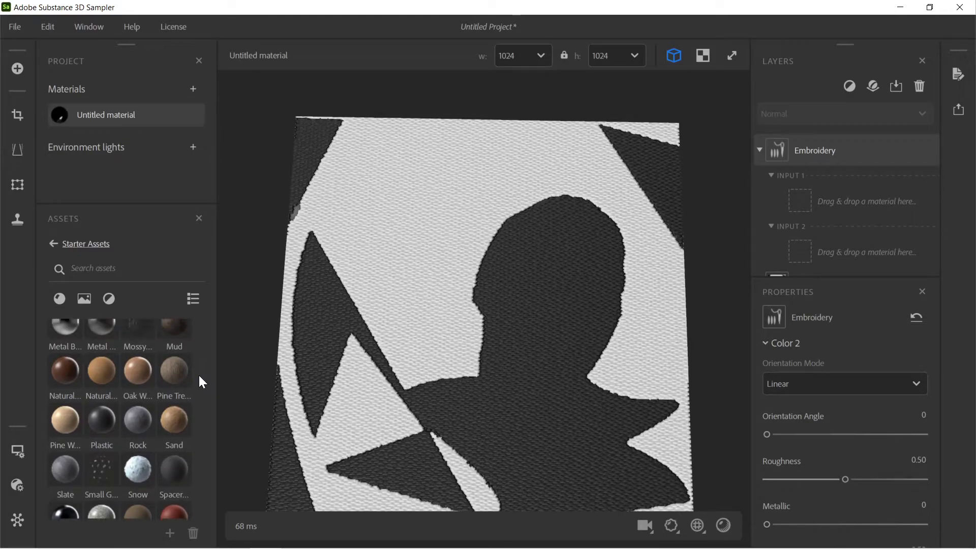
scroll(198, 376, down, 2)
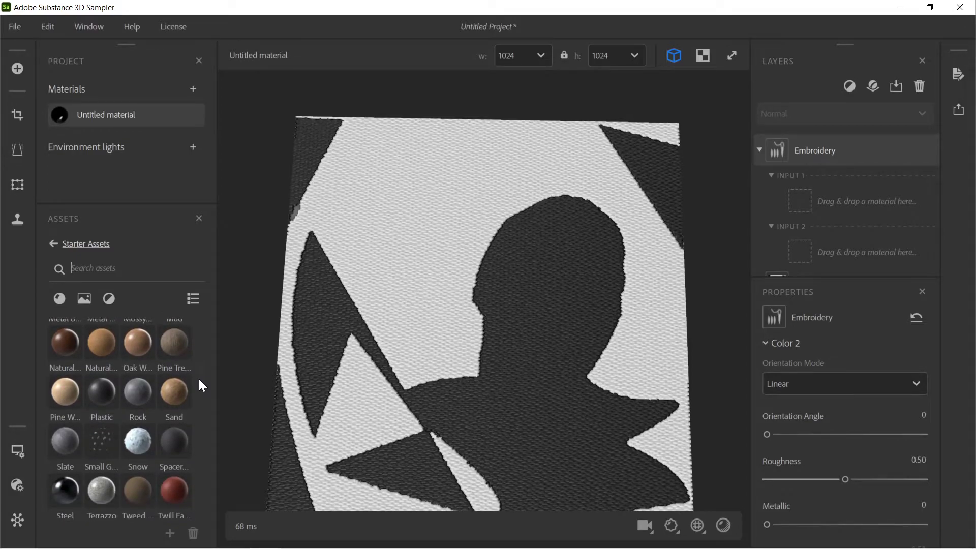
mouse_move(138, 411)
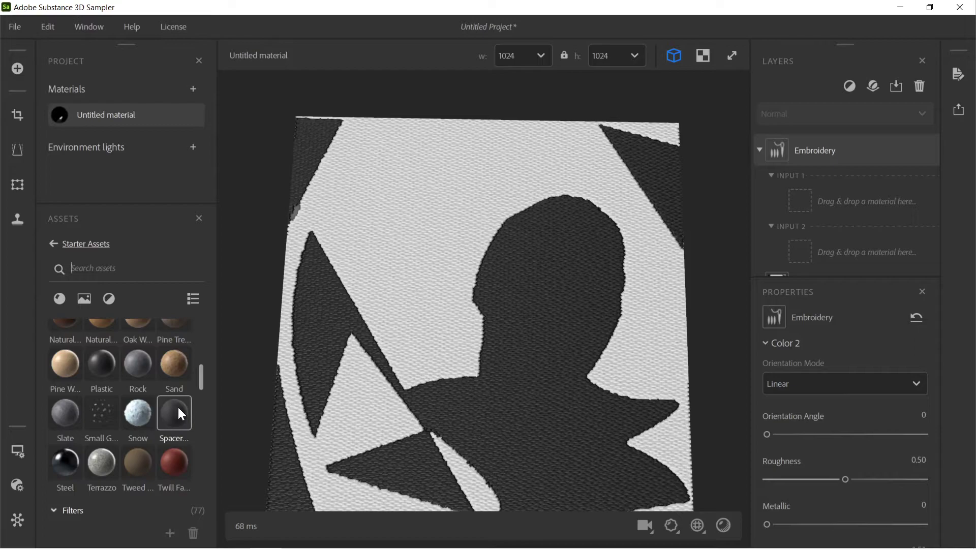
- Try Snow on the viewport and Steel in the Embroidery's second input, then inspect the steel surface
drag(148, 414, 803, 200)
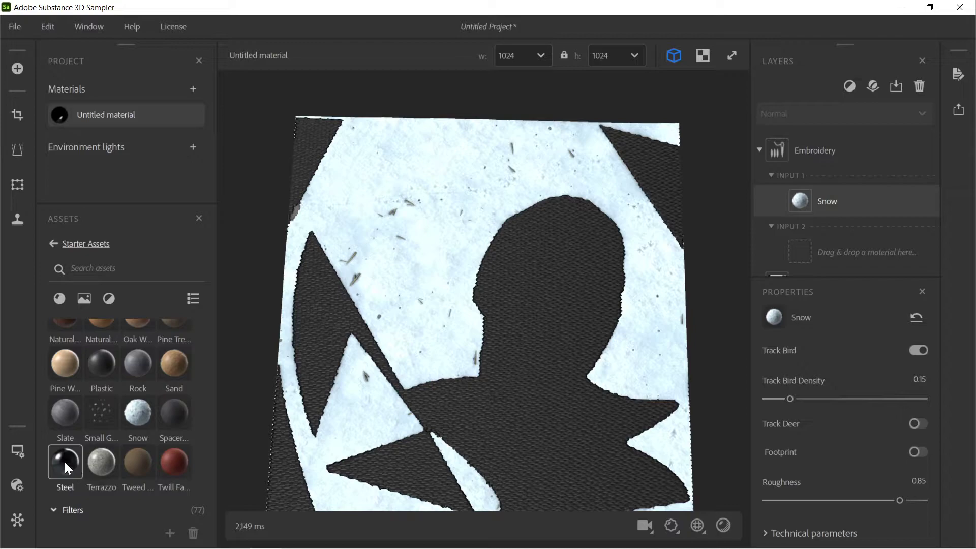
drag(65, 462, 797, 252)
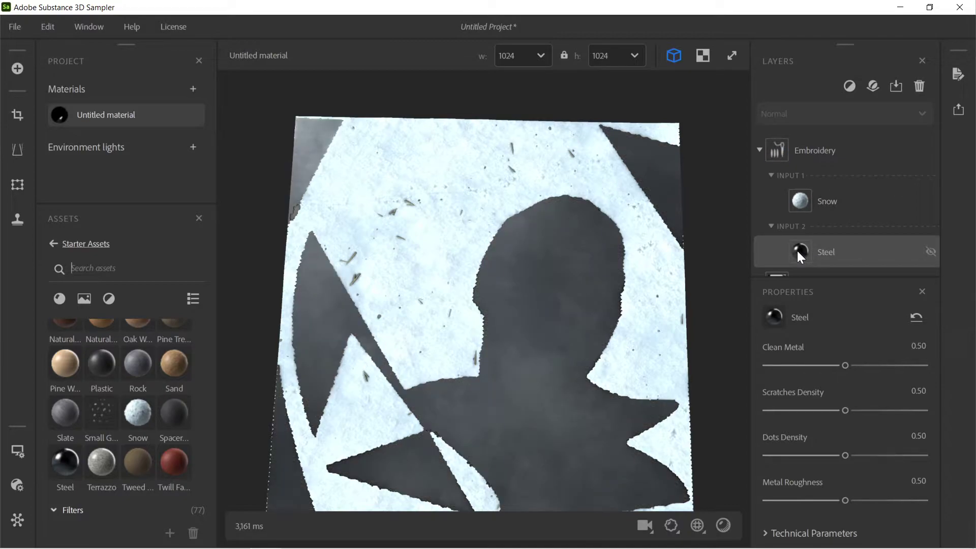
drag(569, 349, 554, 316)
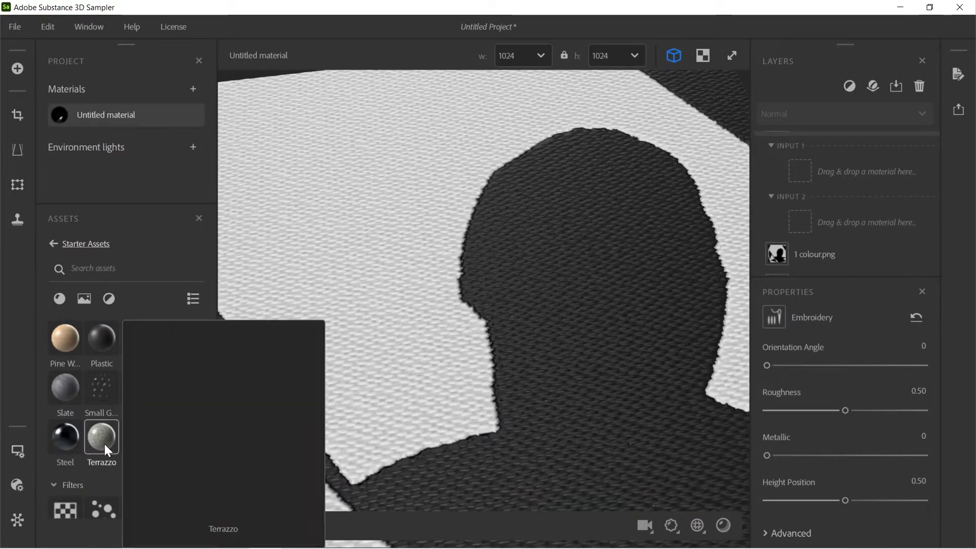
- Put Terrazzo in Embroidery Input 1 and Slate in Input 2, then inspect from several angles
drag(105, 444, 794, 175)
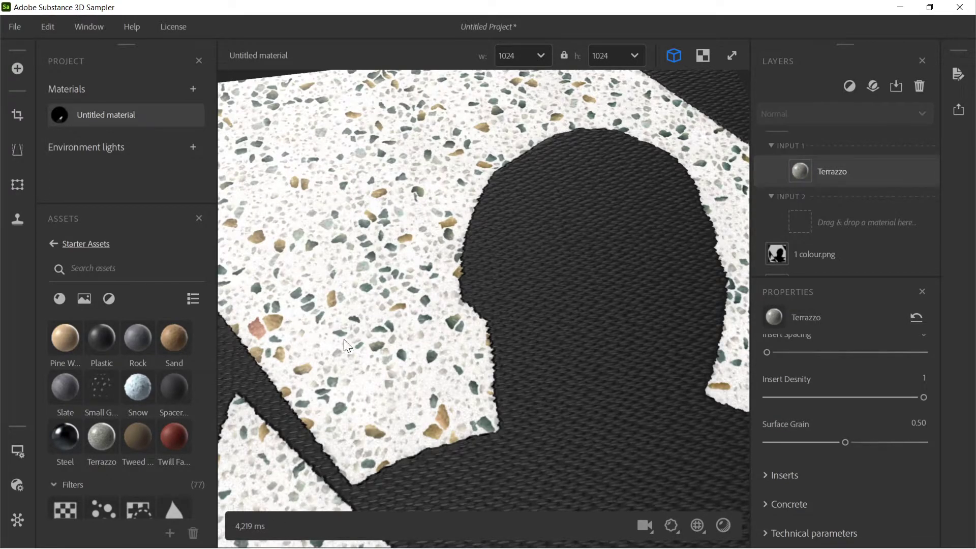
scroll(197, 379, up, 1)
drag(72, 401, 797, 217)
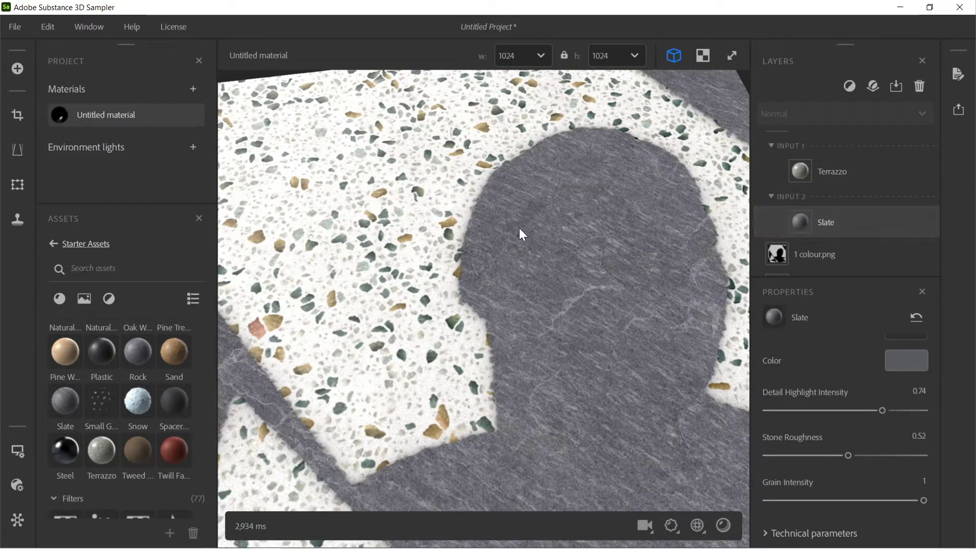
scroll(520, 228, down, 3)
drag(545, 324, 462, 318)
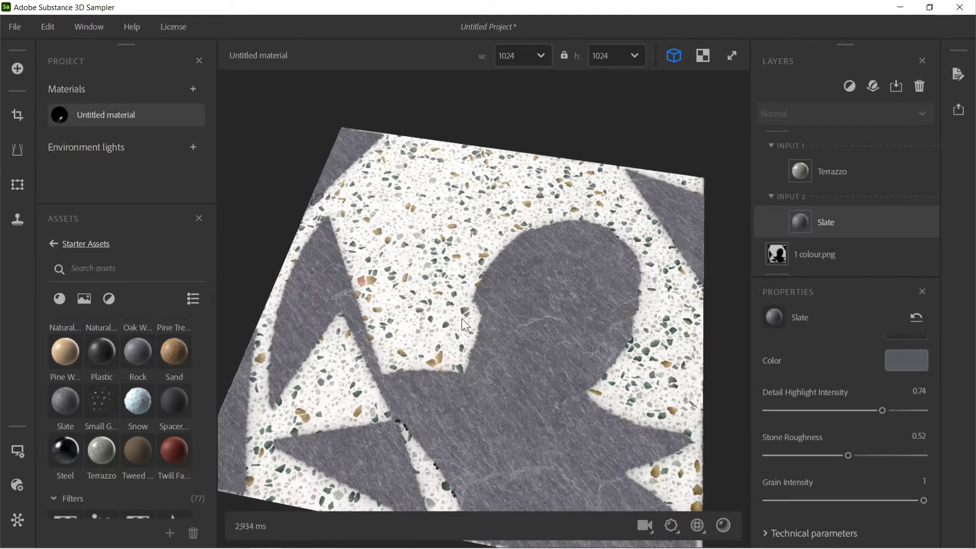
drag(309, 221, 453, 282)
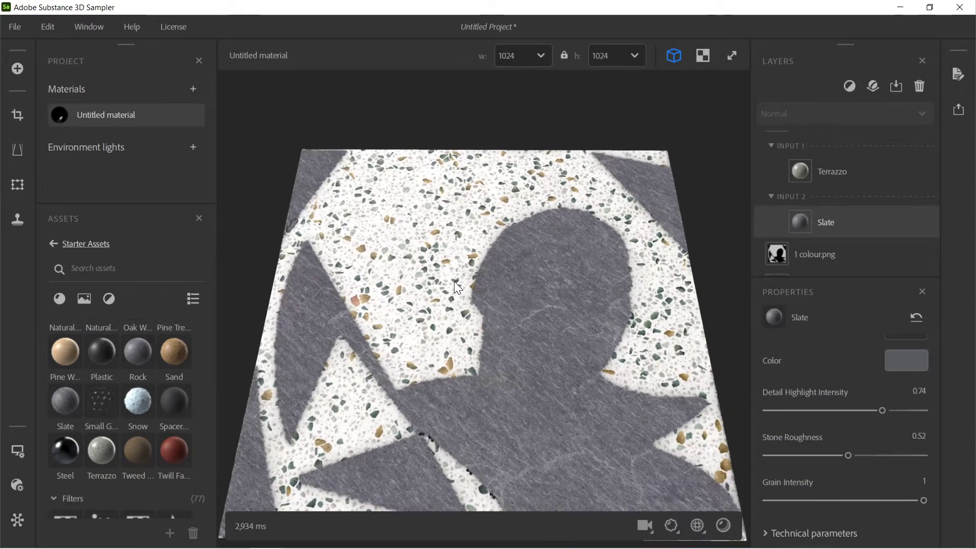
drag(542, 374, 573, 431)
- Set the Slate's Stone Roughness to 0.70, leaving its #5a5b5f colour unchanged
scroll(568, 423, down, 3)
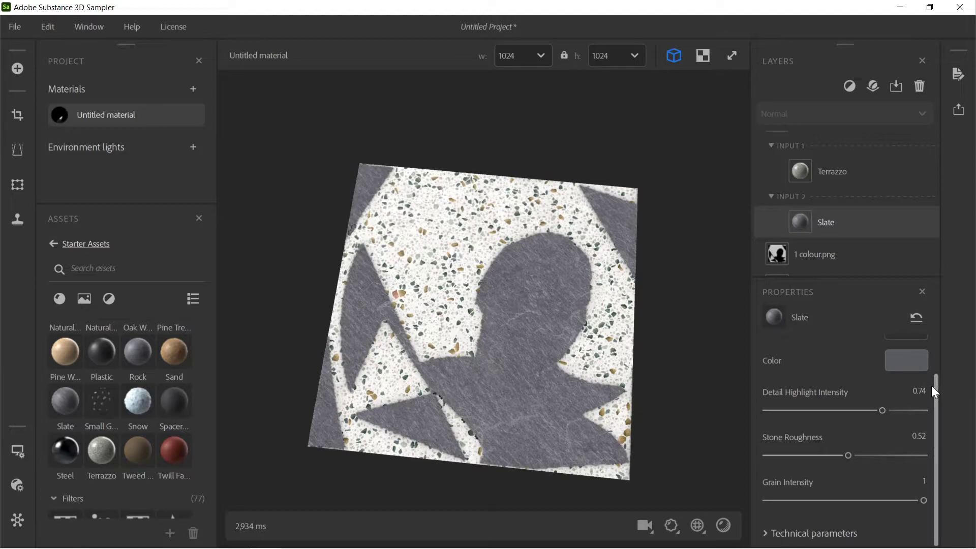
scroll(932, 414, up, 2)
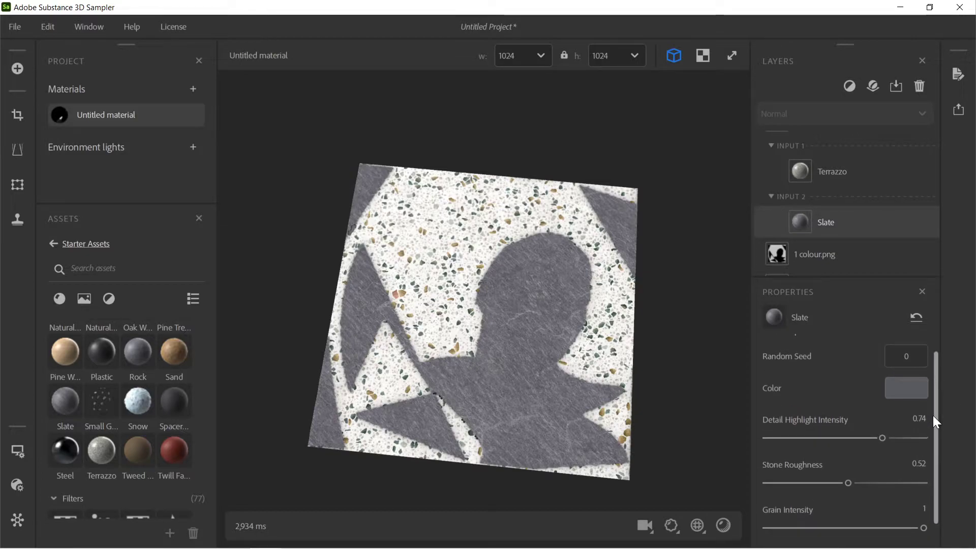
scroll(933, 414, up, 1)
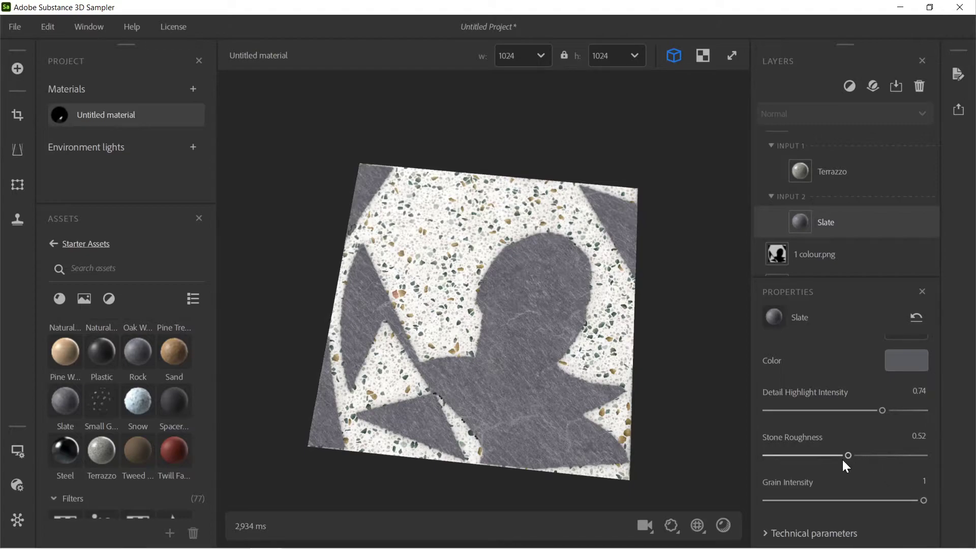
scroll(611, 383, up, 5)
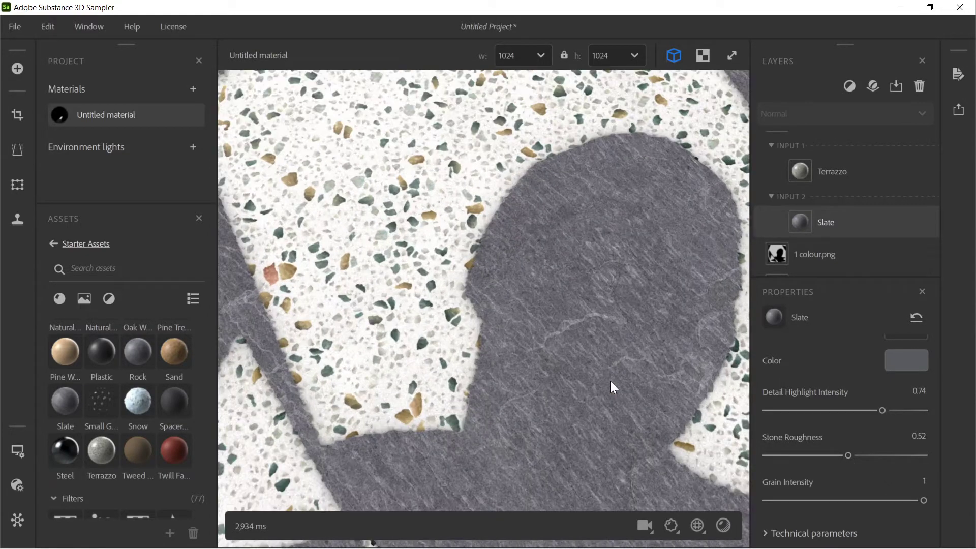
drag(865, 456, 948, 456)
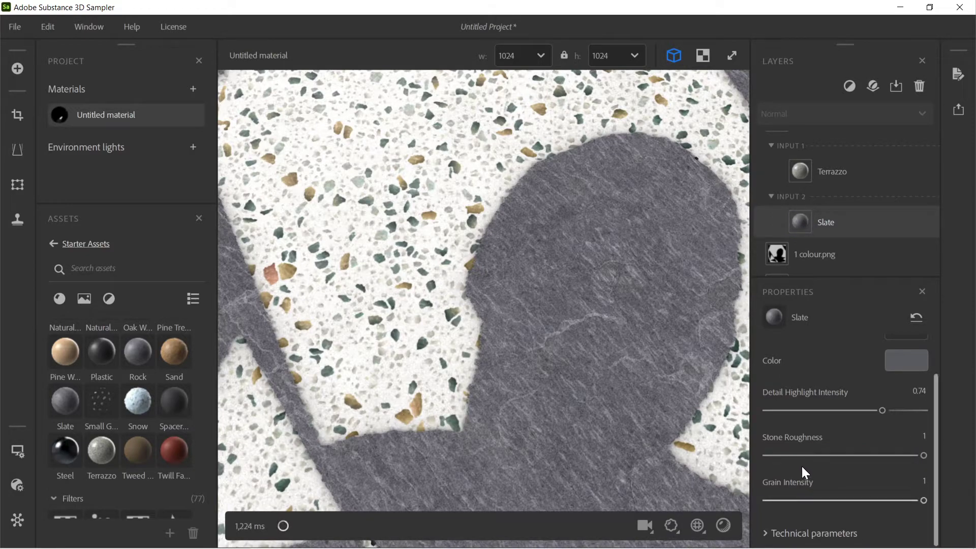
drag(802, 456, 877, 456)
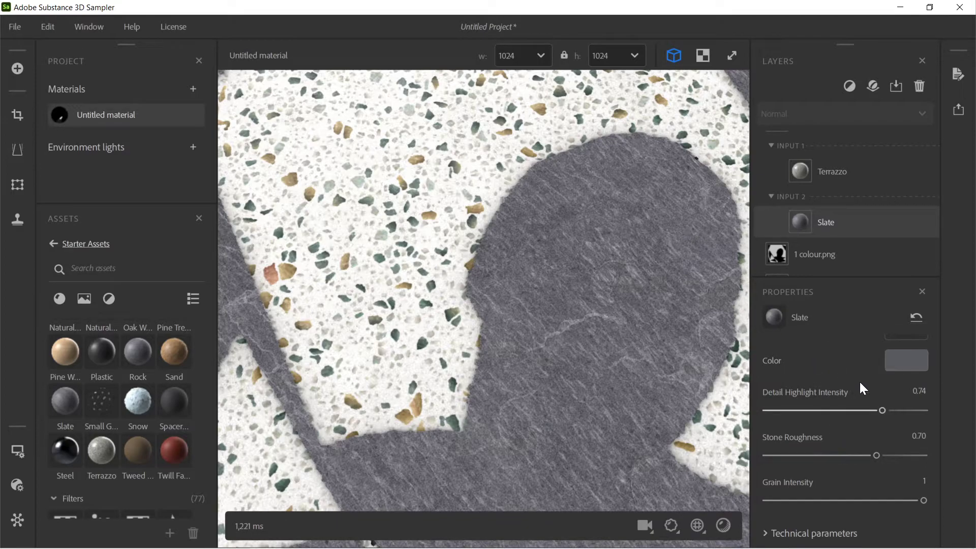
click(901, 362)
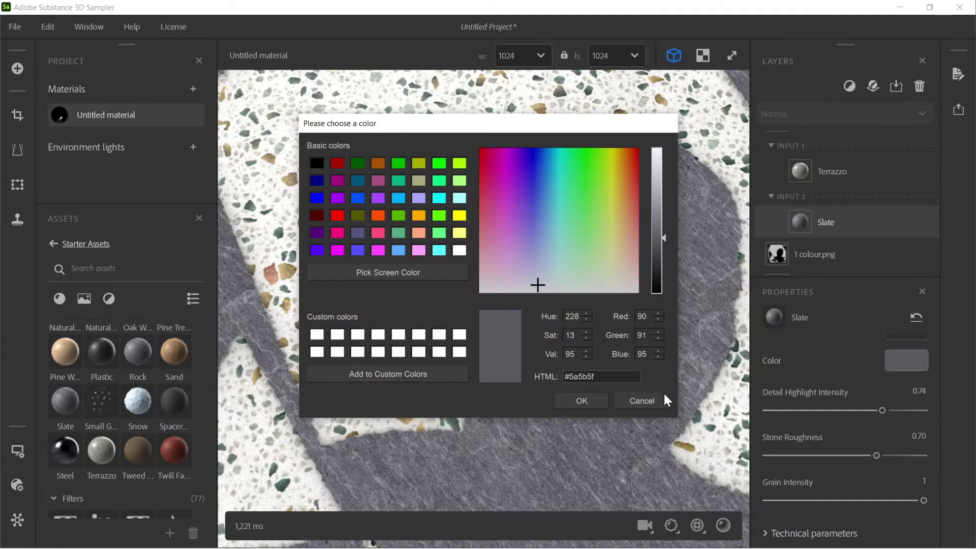
click(648, 397)
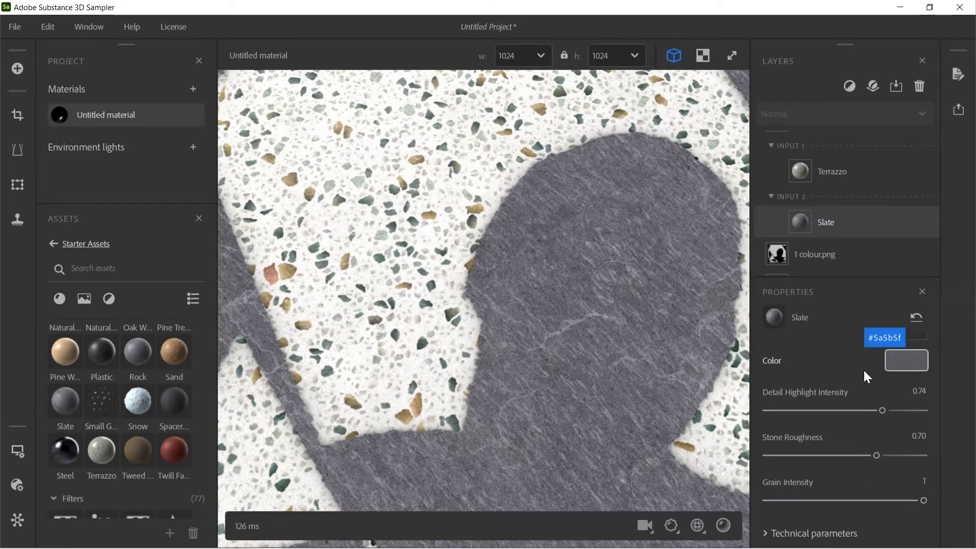
scroll(863, 368, up, 2)
- Try the Red Terrazzo preset on the background, then switch to White Carrara Terrazzo
click(839, 173)
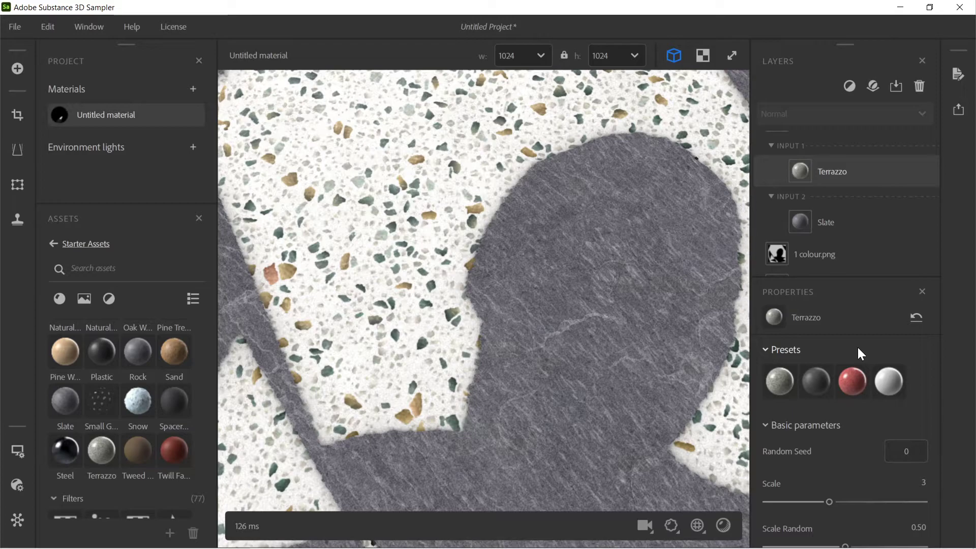
mouse_move(788, 391)
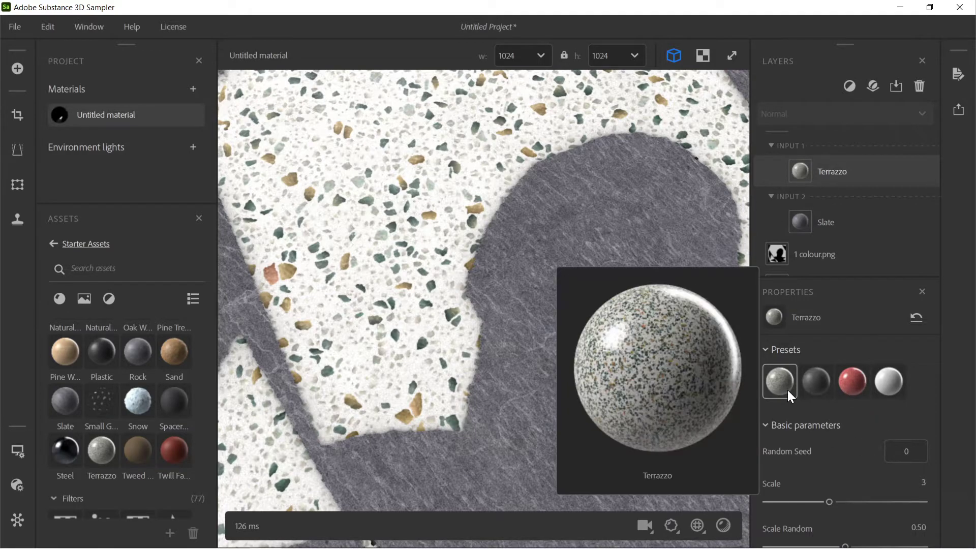
mouse_move(826, 388)
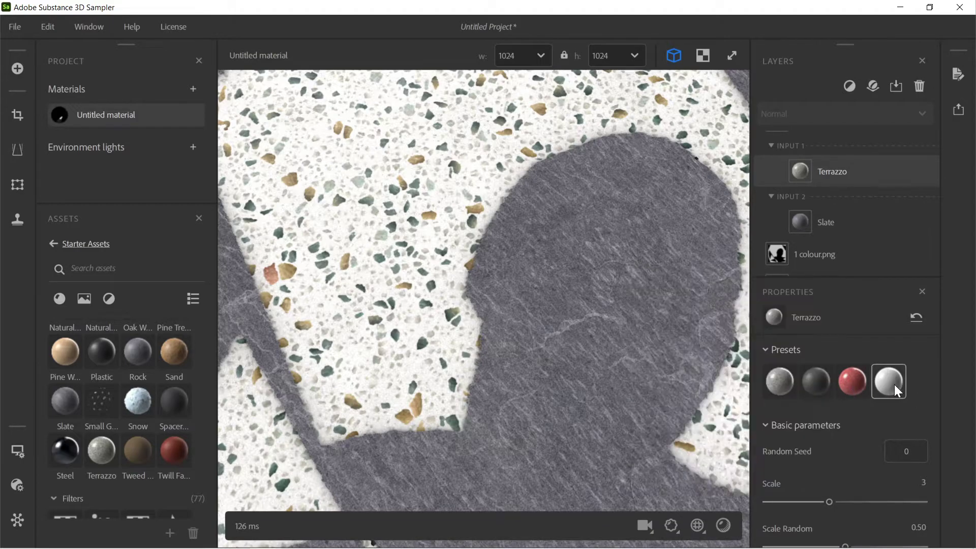
mouse_move(895, 385)
click(856, 386)
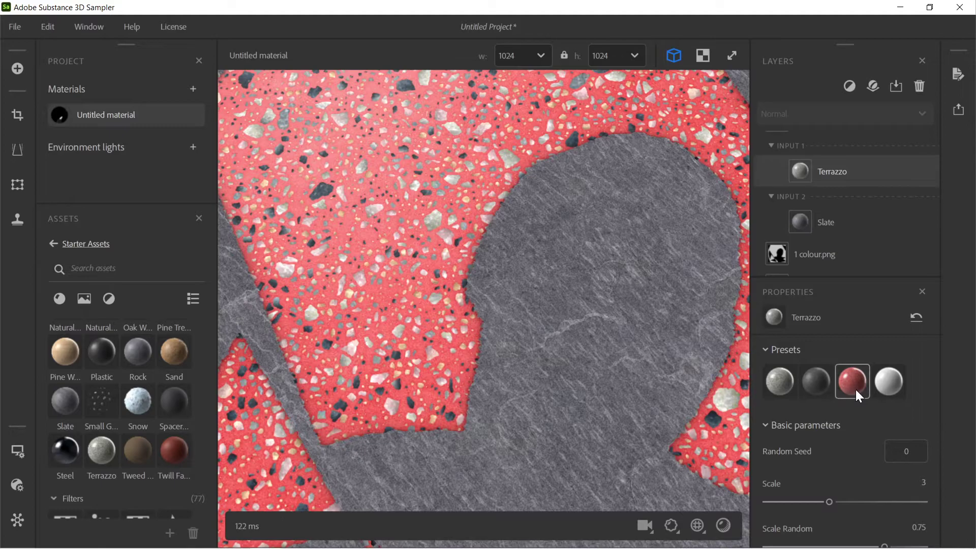
scroll(450, 305, down, 3)
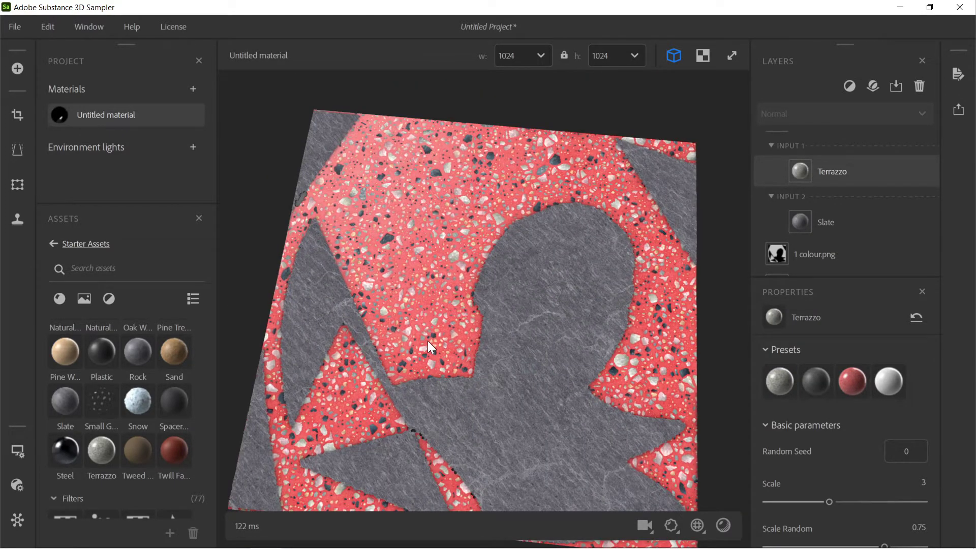
drag(650, 422, 616, 400)
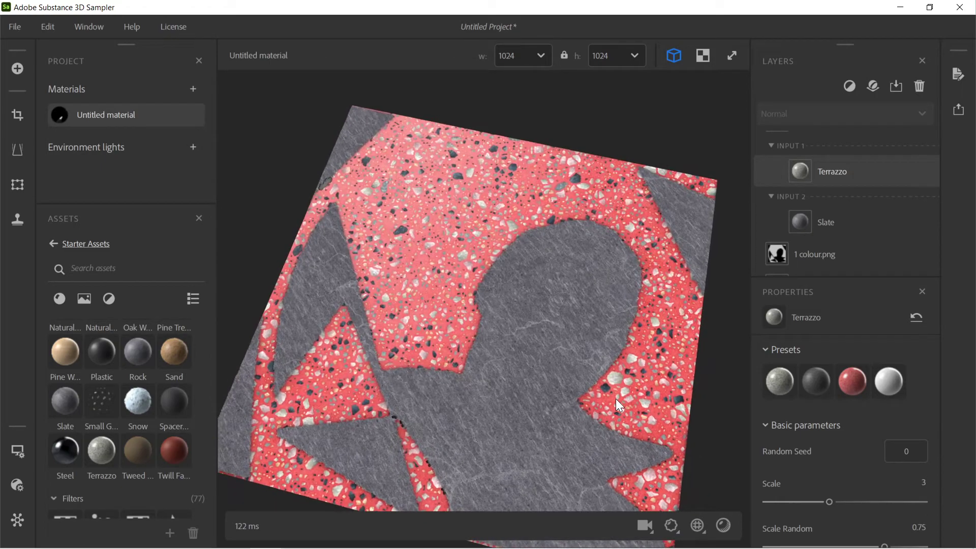
scroll(616, 399, down, 2)
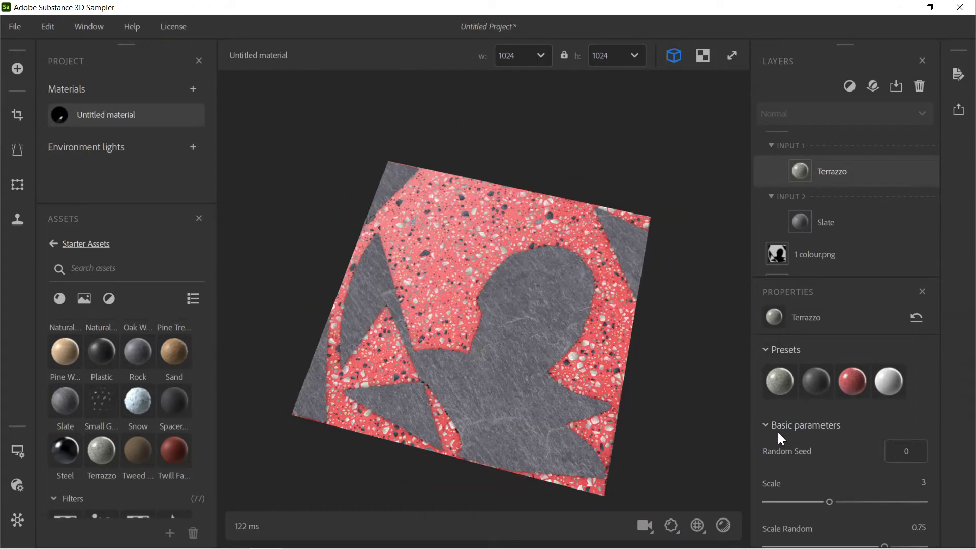
click(884, 396)
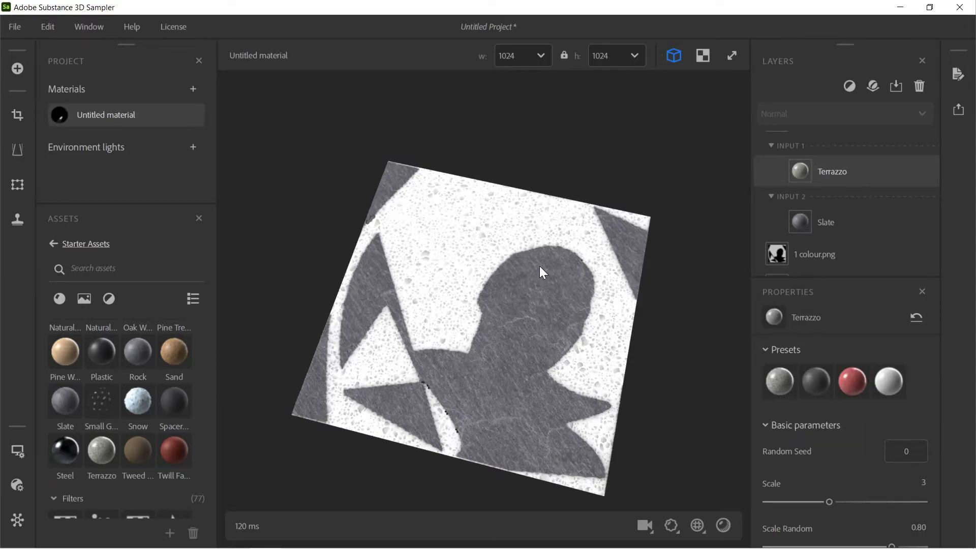
- Raise the terrazzo Scale to 5
scroll(540, 267, up, 1)
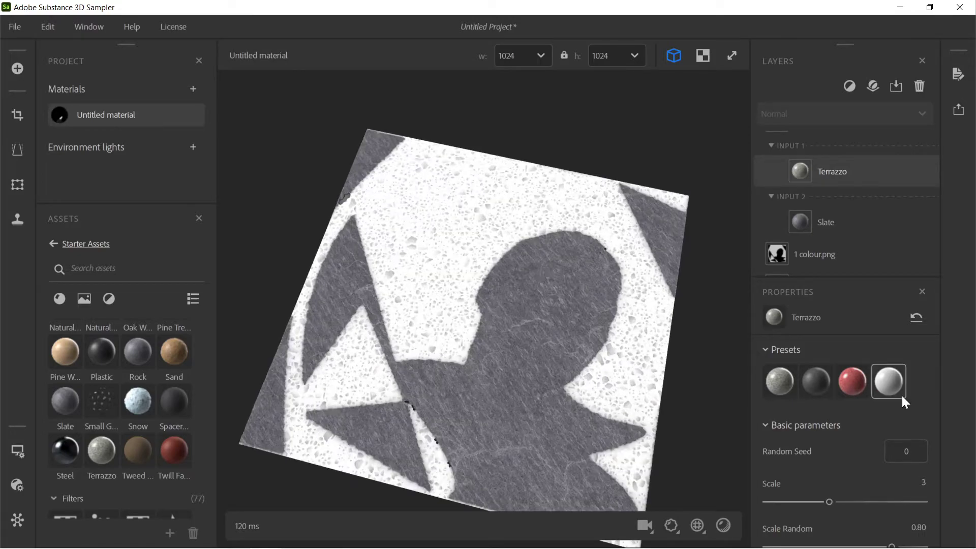
scroll(934, 404, down, 2)
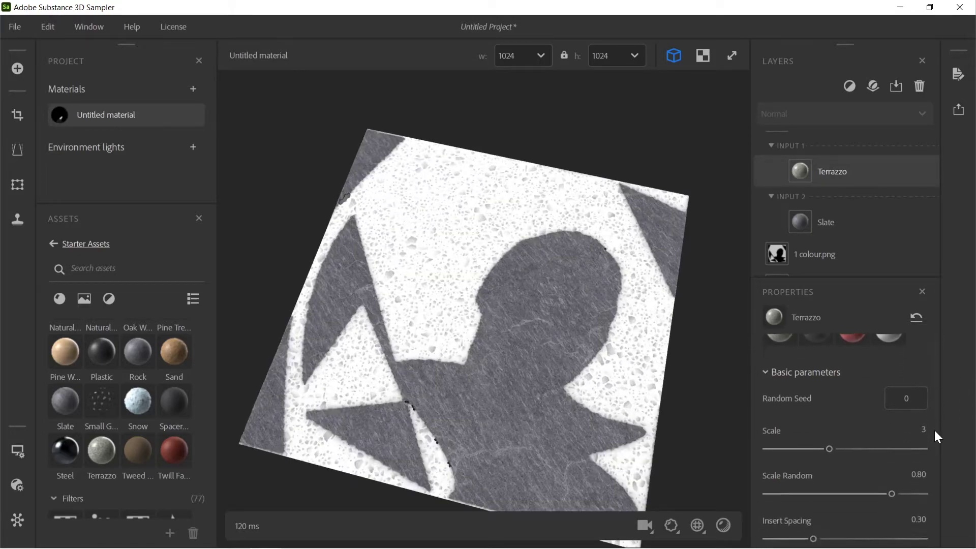
click(892, 433)
drag(576, 383, 639, 342)
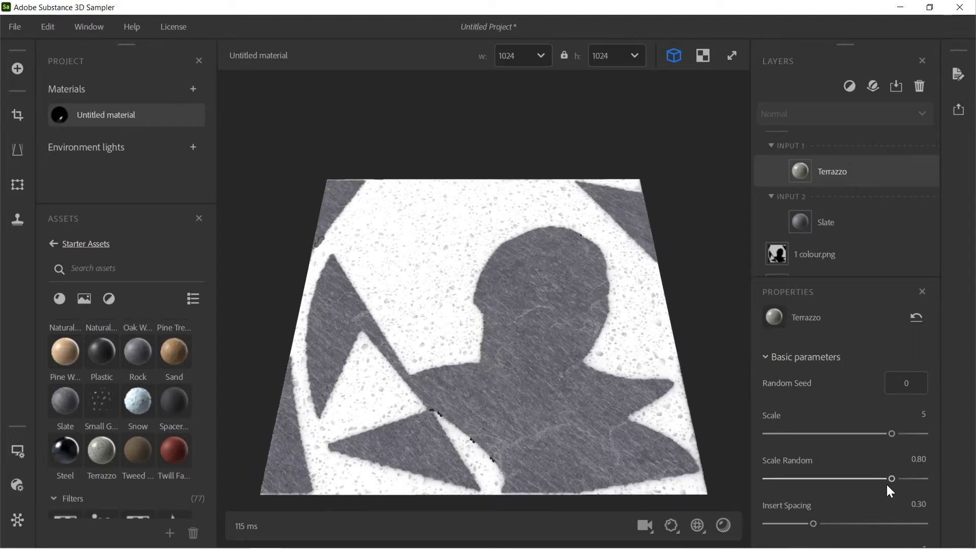
- Make the Terrazzo concrete blue (#4c91ec) with Concrete Roughness 0.57
scroll(888, 485, down, 3)
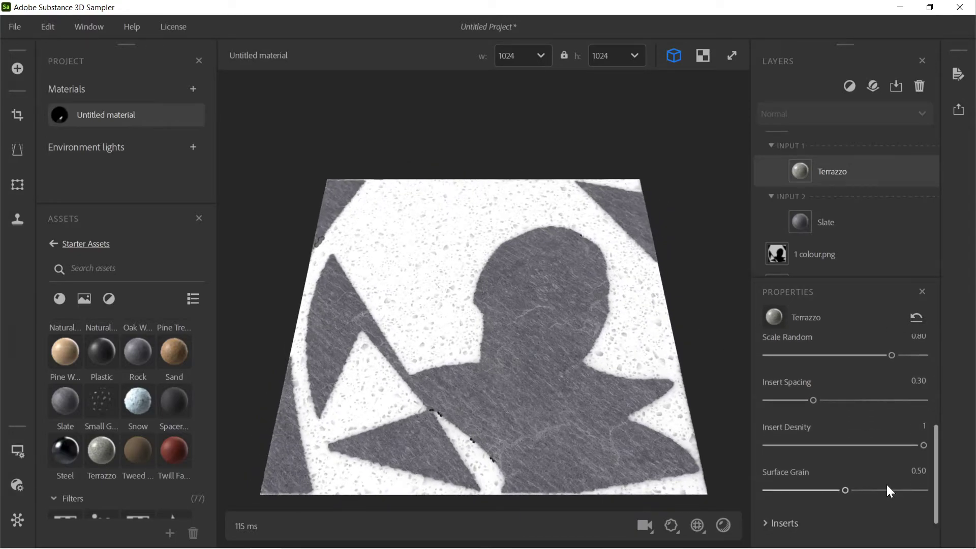
scroll(886, 484, down, 2)
click(765, 502)
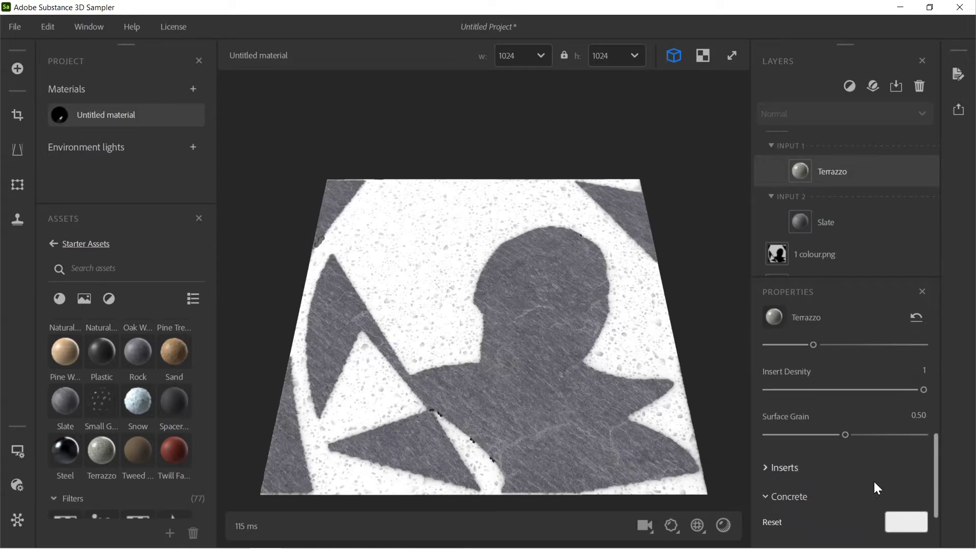
scroll(874, 480, down, 2)
click(909, 454)
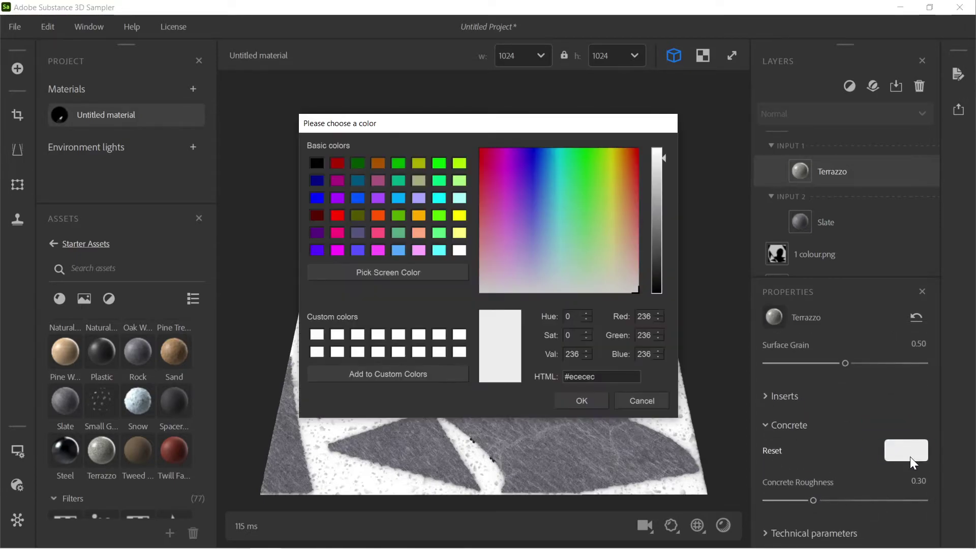
click(543, 194)
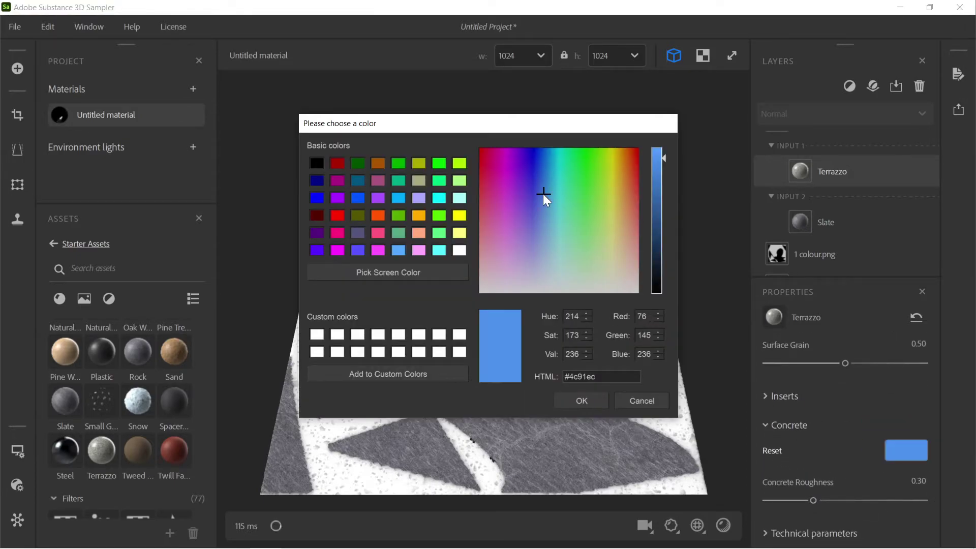
click(581, 403)
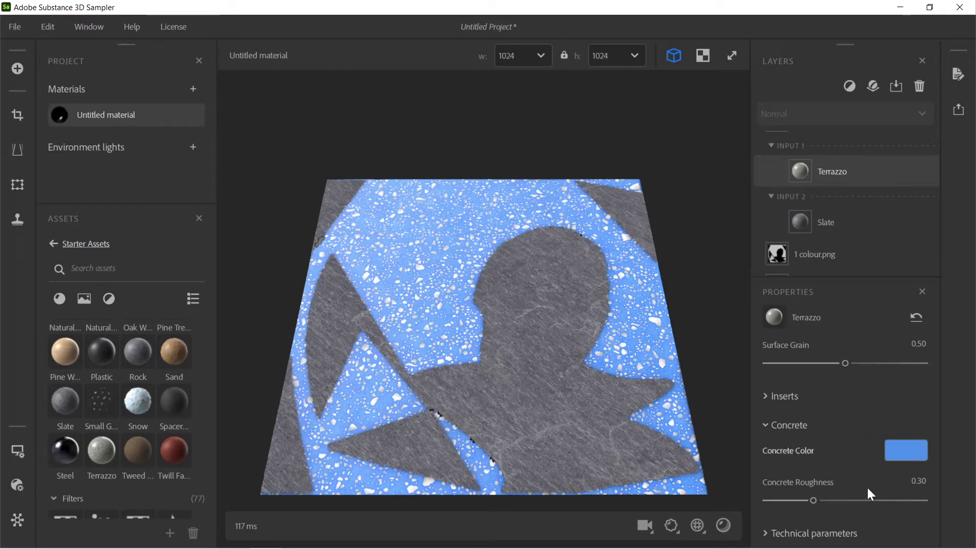
drag(815, 501, 856, 504)
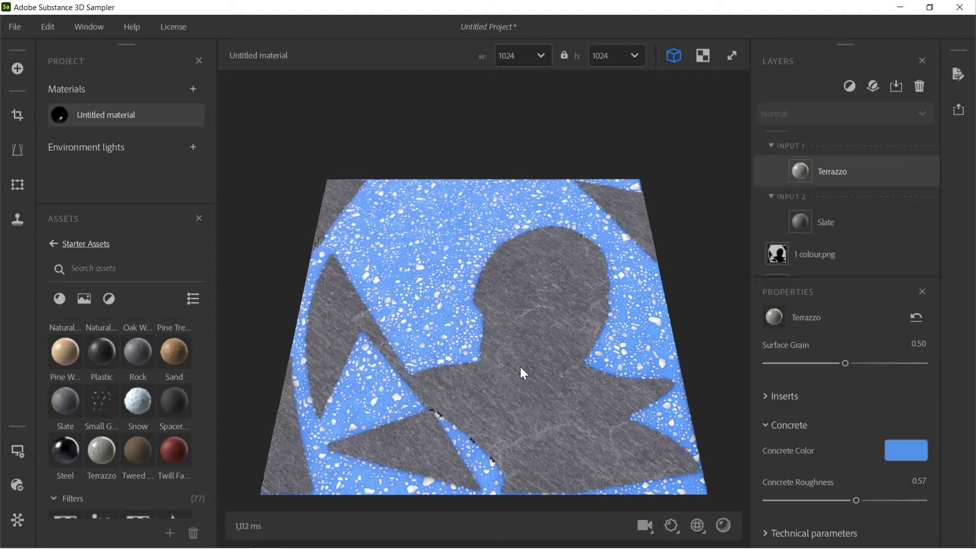
drag(520, 367, 566, 389)
scroll(567, 389, up, 10)
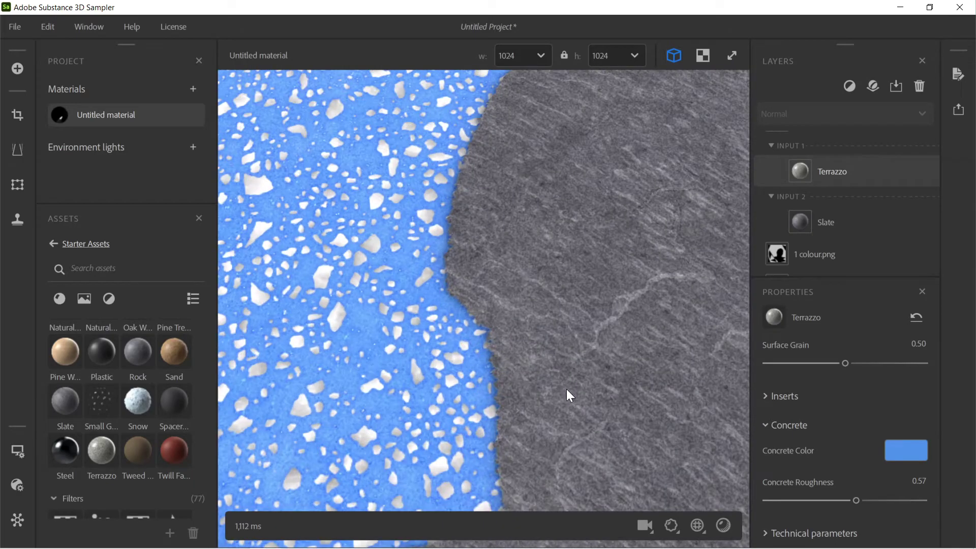
scroll(567, 389, down, 10)
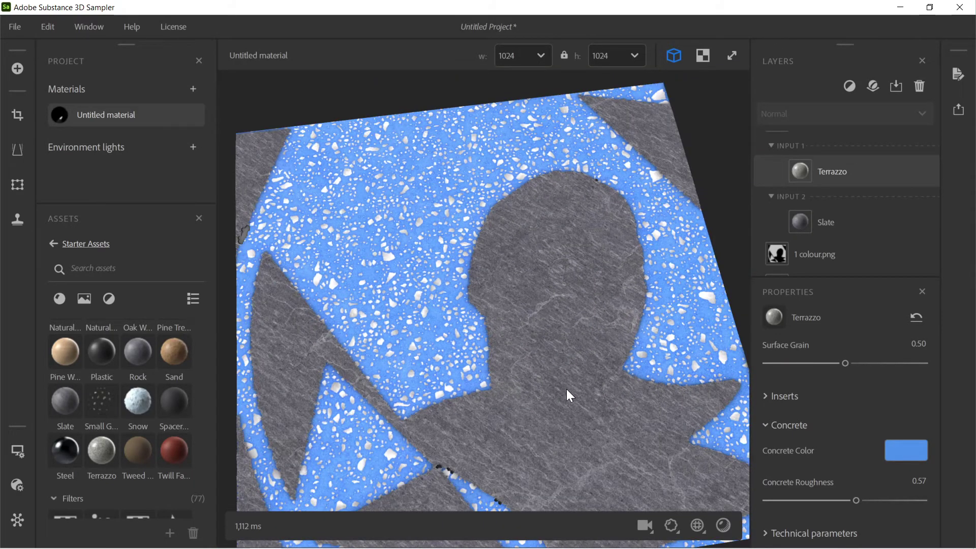
scroll(566, 389, down, 5)
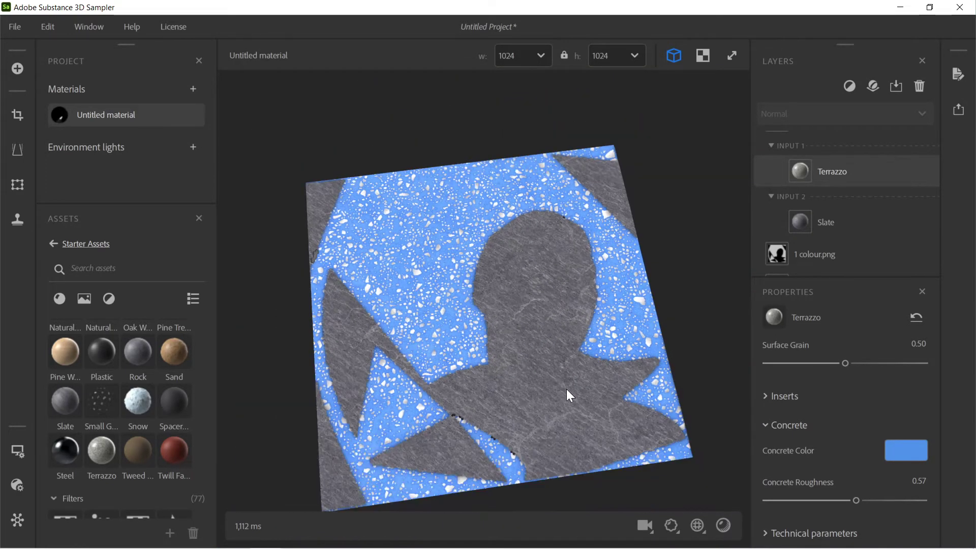
- Compare several environment lighting presets in Viewer Settings and settle on Bonifacio Street
click(17, 451)
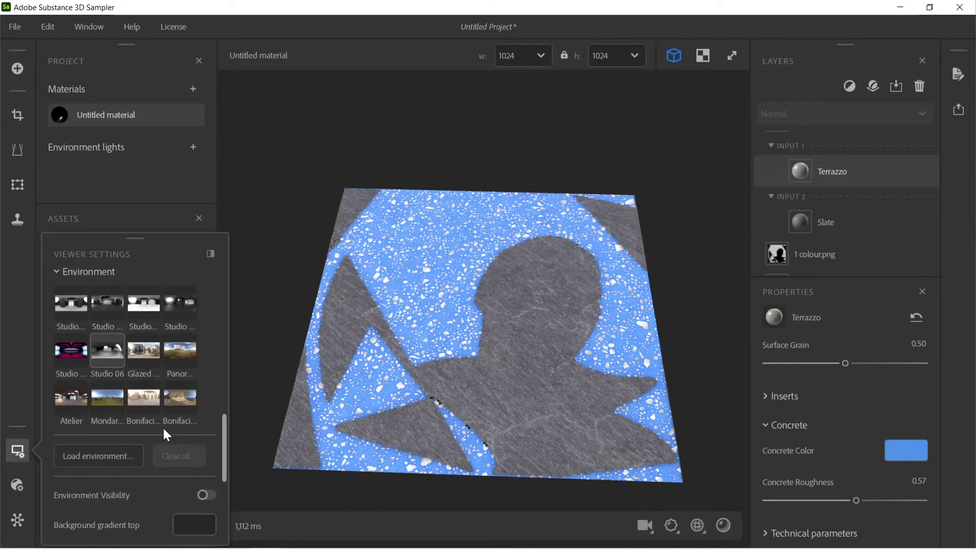
click(147, 405)
drag(580, 388, 505, 425)
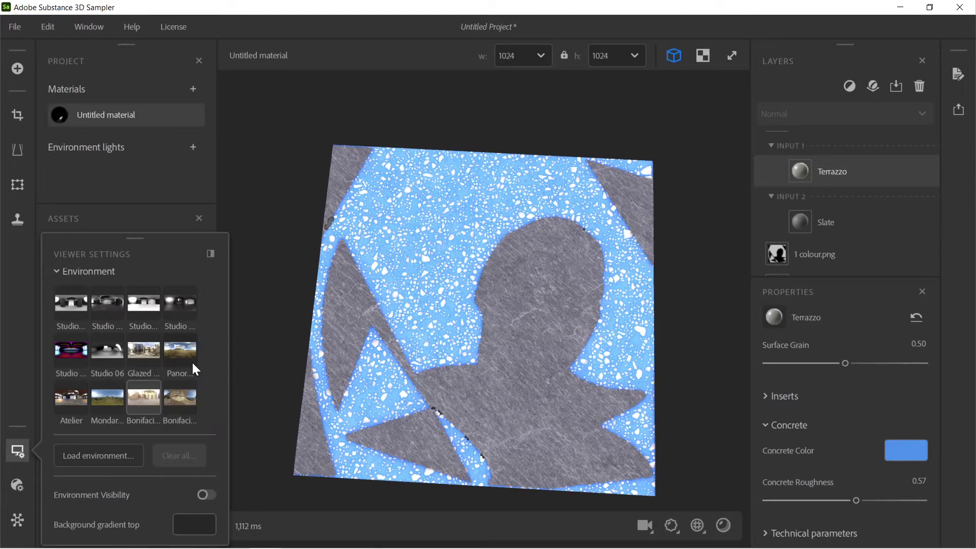
click(181, 400)
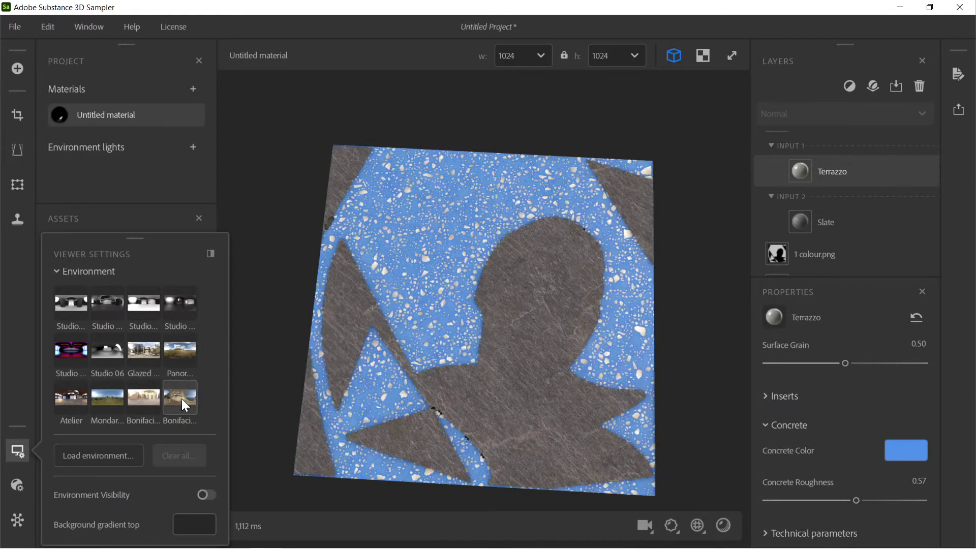
click(106, 407)
click(149, 407)
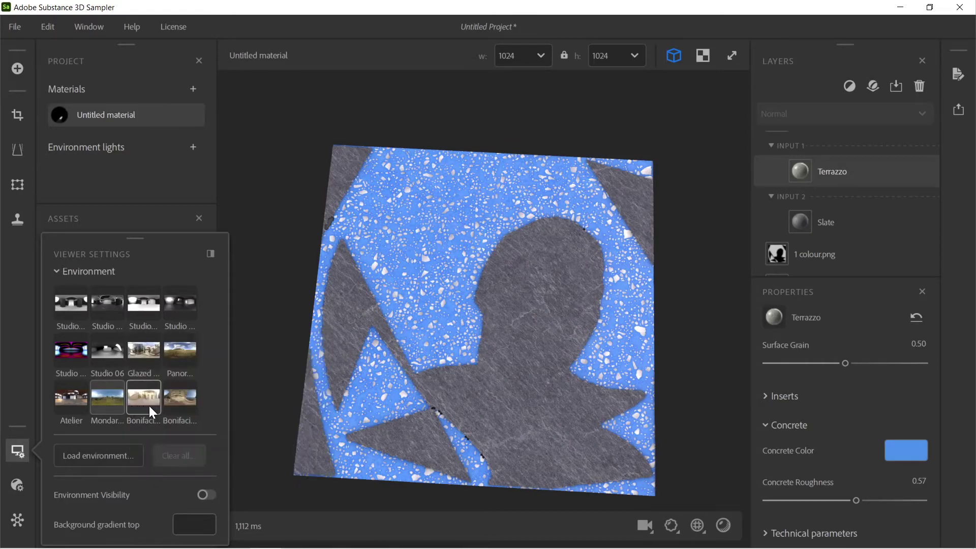
click(148, 406)
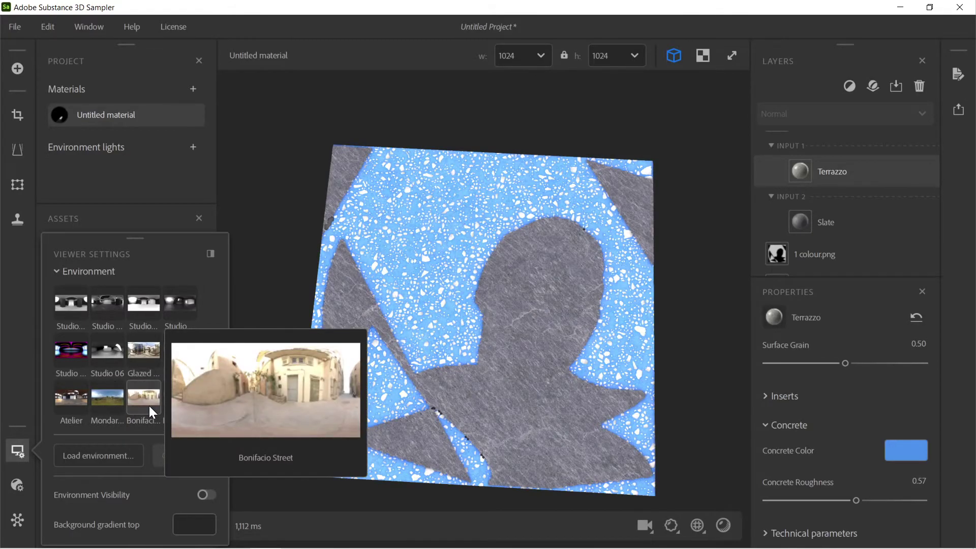
drag(556, 367, 569, 404)
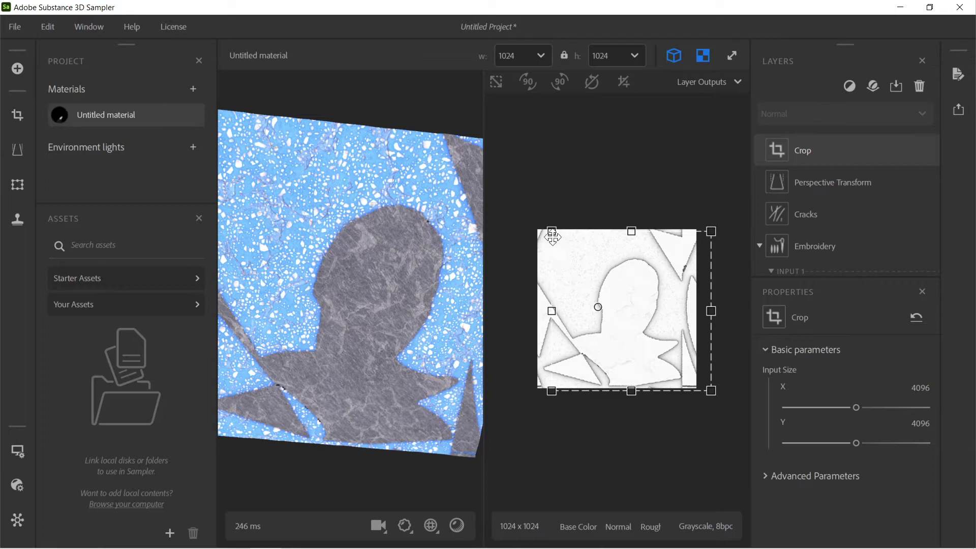
- Trim the crop box slightly on the right and bottom, then hide the 2D view
drag(551, 226, 548, 232)
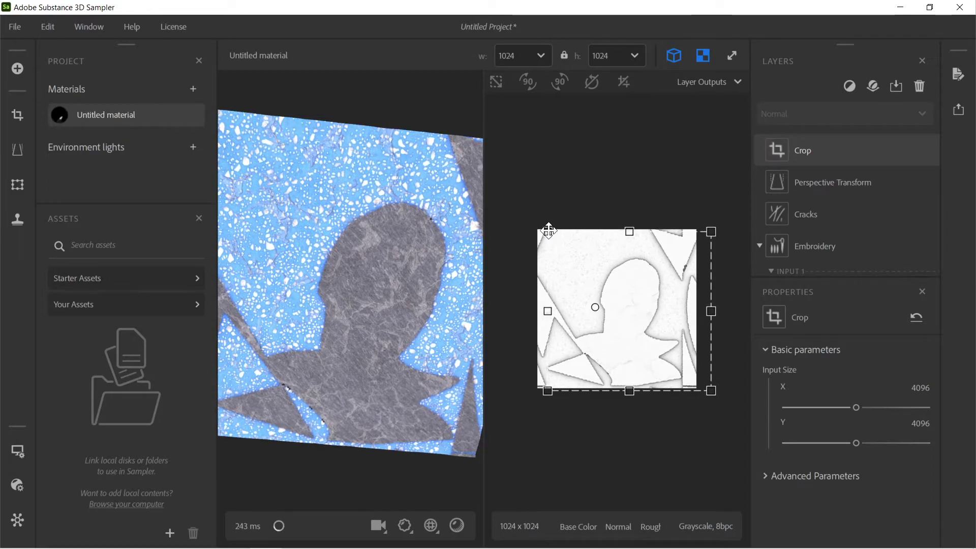
drag(711, 390, 695, 383)
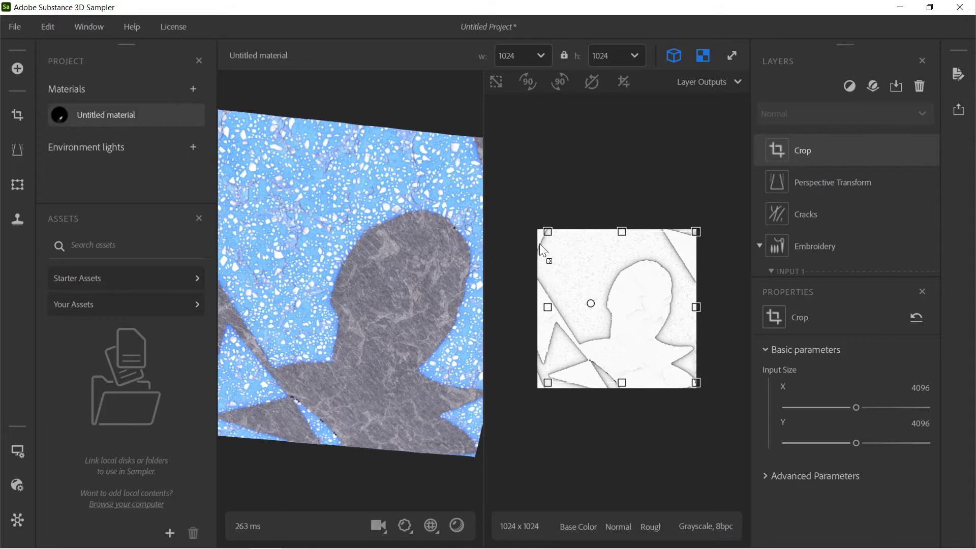
click(550, 390)
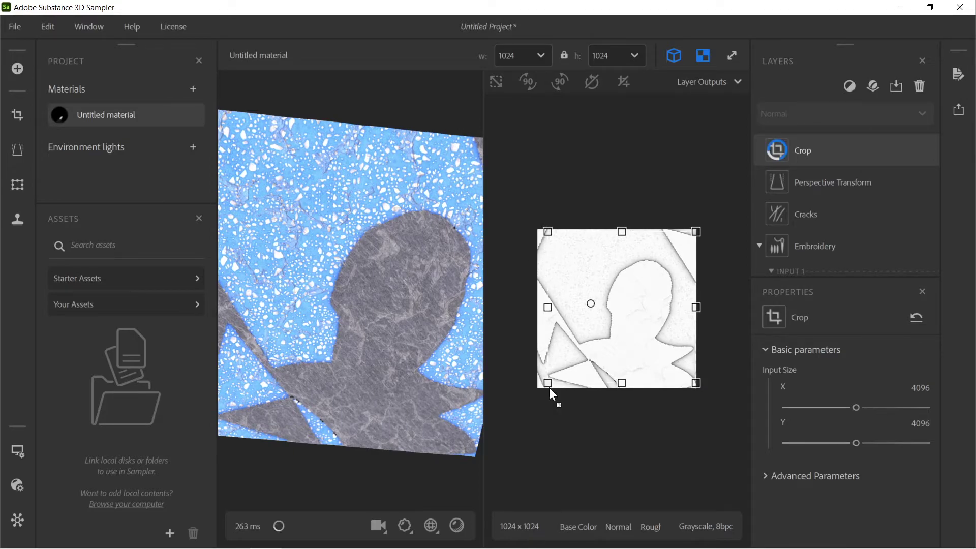
click(707, 81)
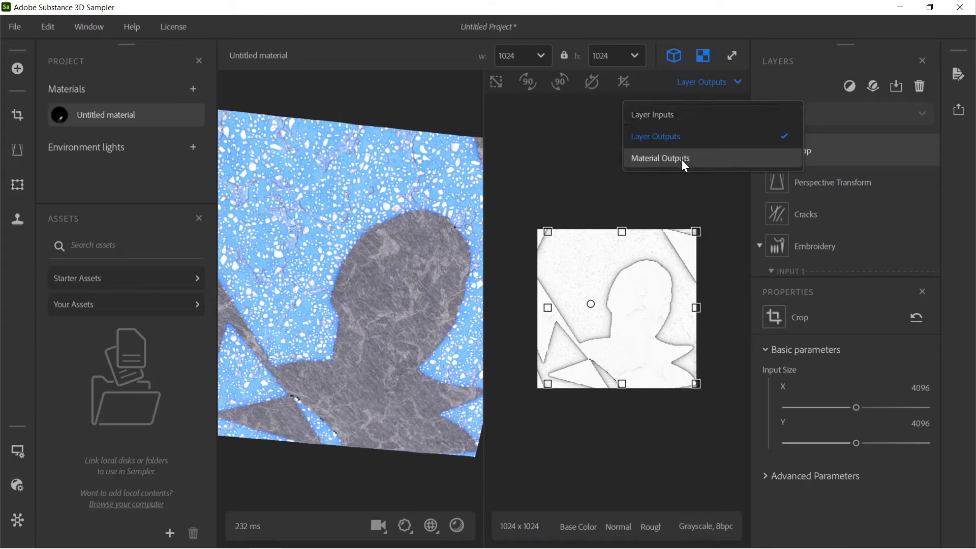
click(703, 57)
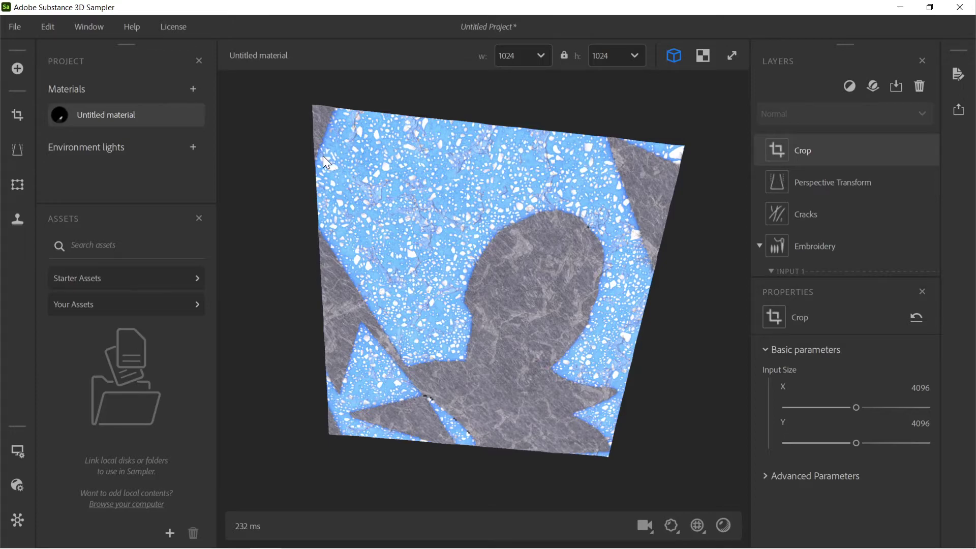
drag(313, 158, 486, 260)
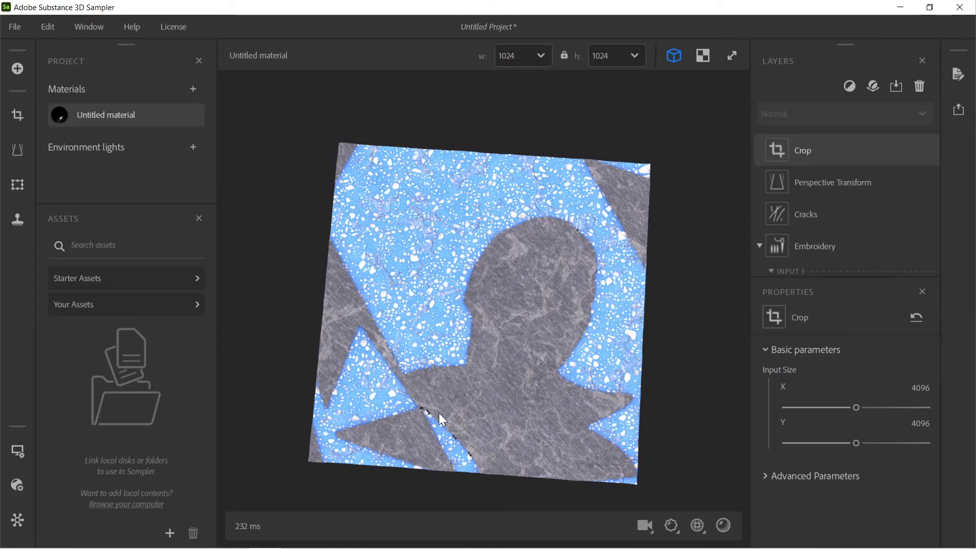
scroll(479, 320, up, 3)
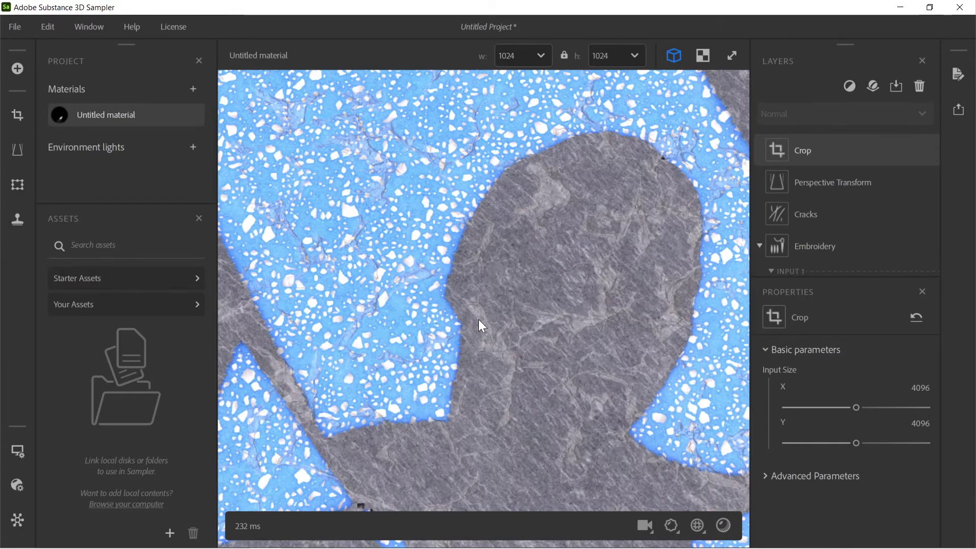
scroll(479, 320, down, 4)
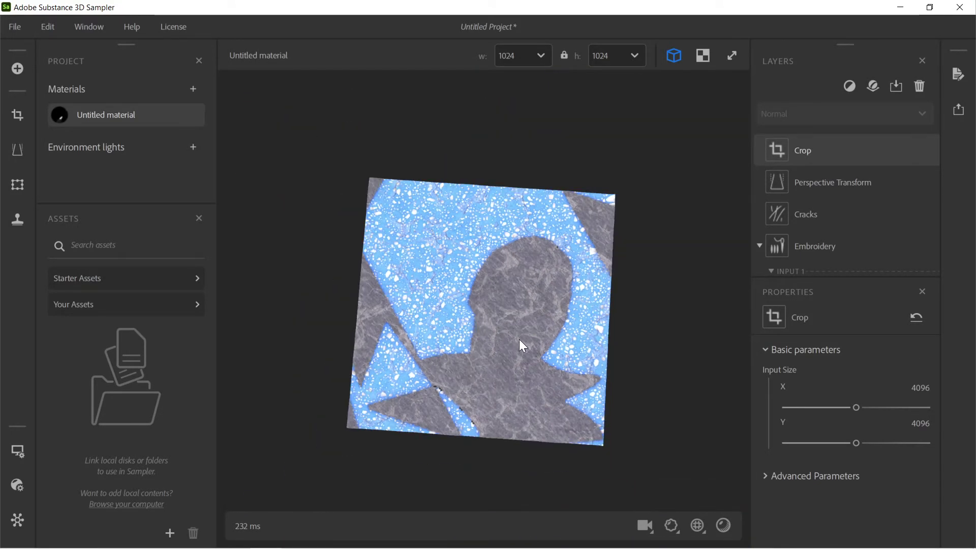
drag(523, 345, 670, 362)
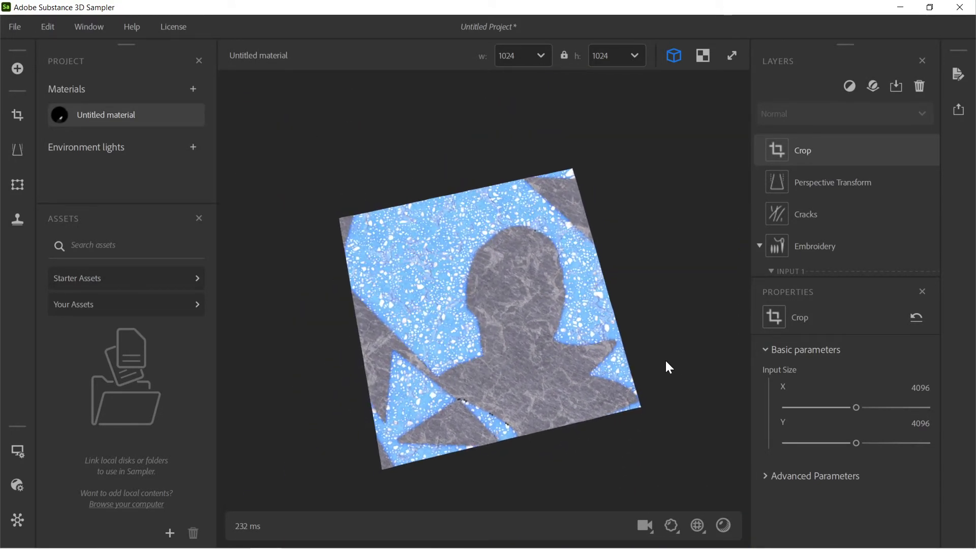
drag(526, 366, 525, 460)
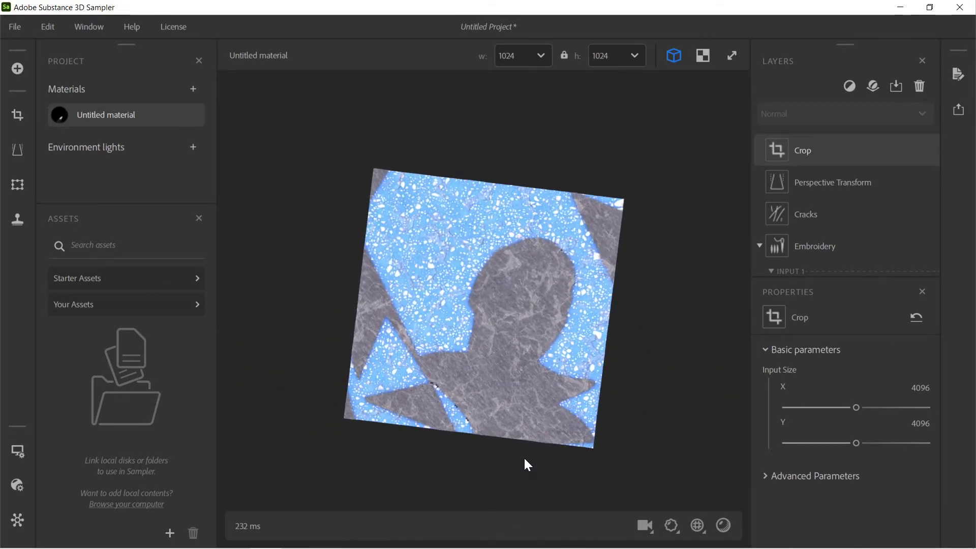
- Switch the preview mesh to a Cylinder and orbit it to a tilted side view
click(21, 453)
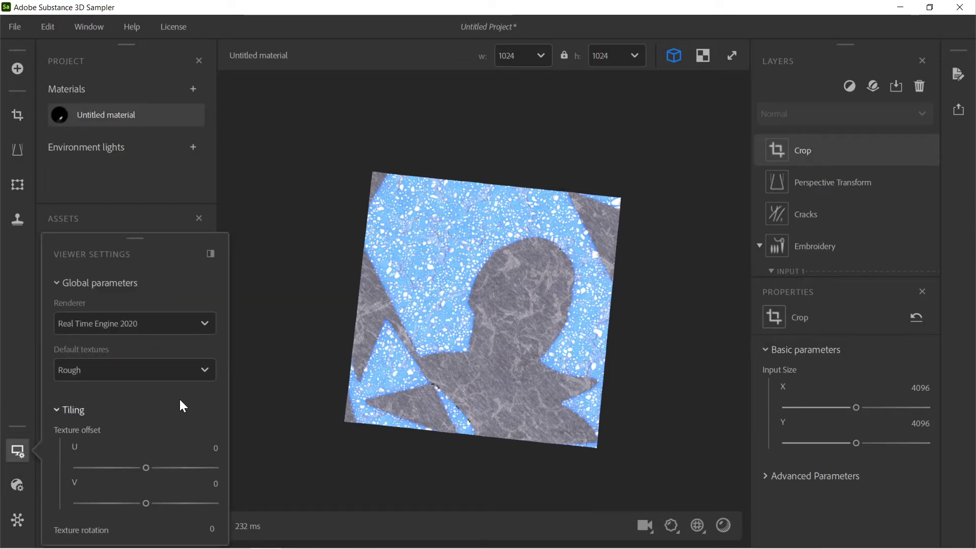
scroll(176, 412, down, 10)
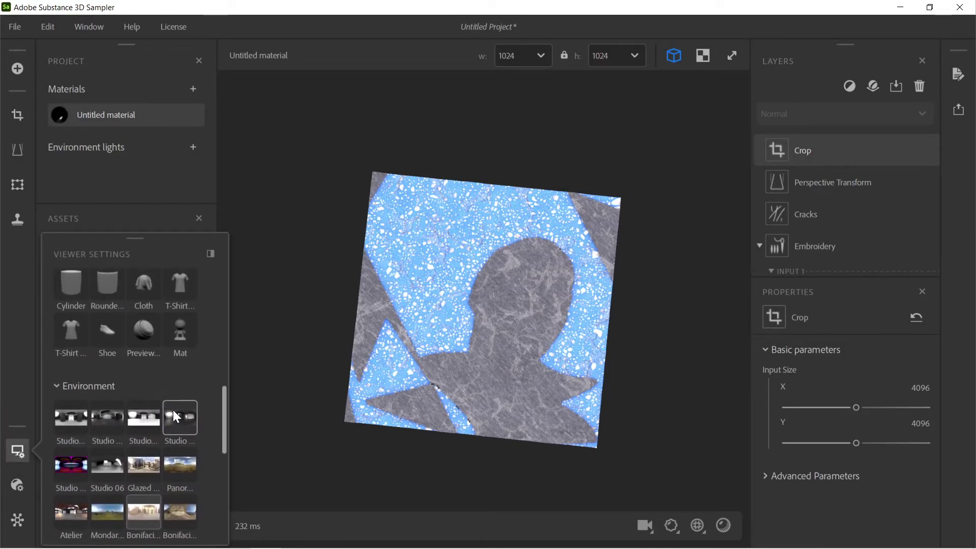
scroll(173, 410, up, 3)
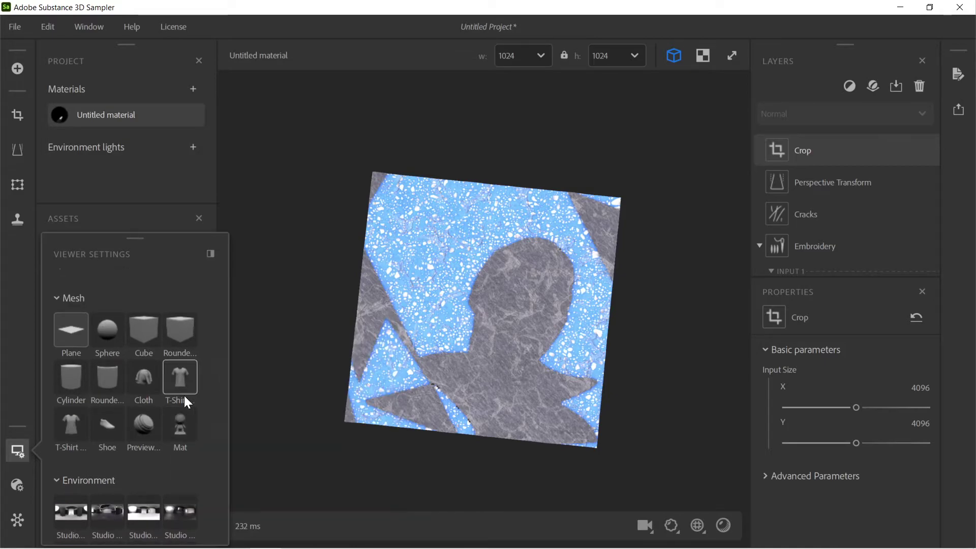
click(76, 380)
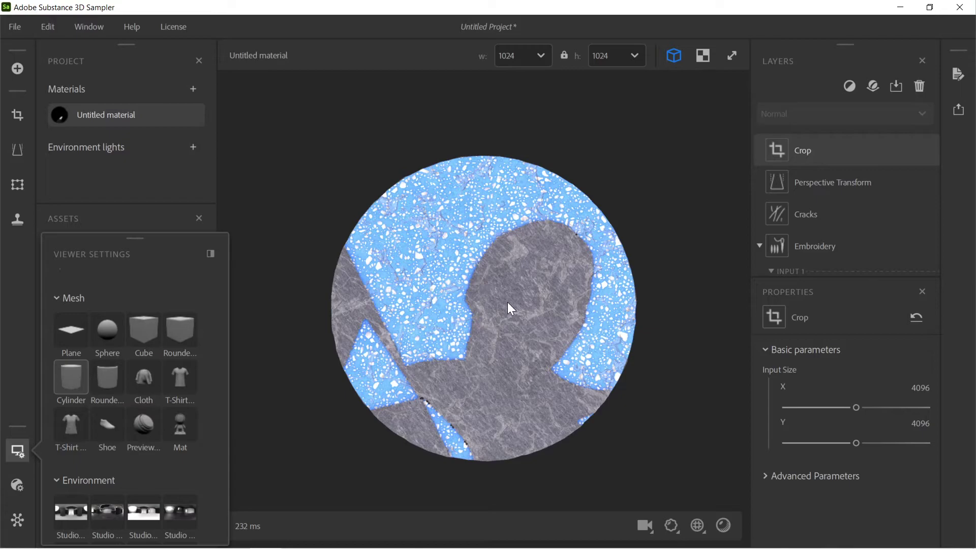
scroll(507, 302, down, 2)
drag(476, 227, 383, 306)
- Switch the viewer camera to Orthographic projection and reset the camera view
drag(422, 348, 474, 355)
click(151, 475)
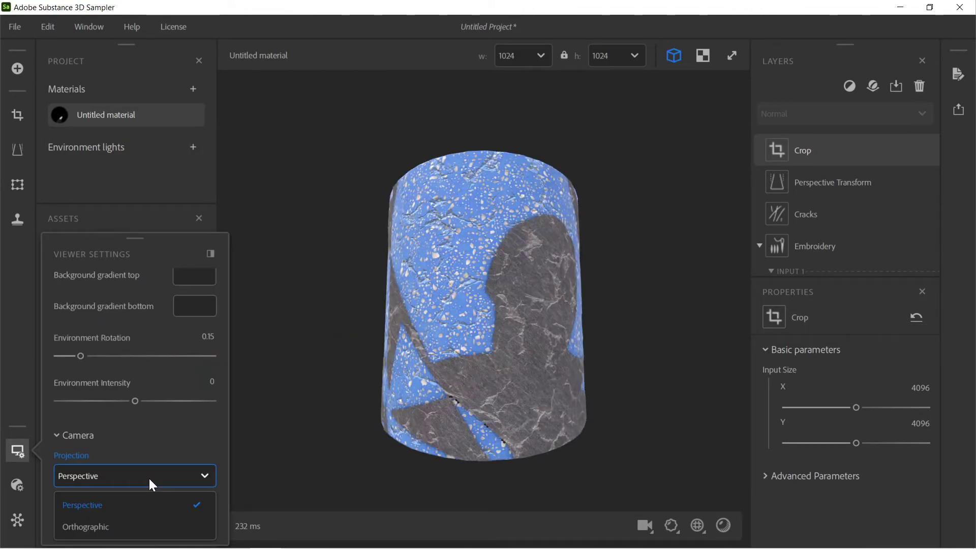
click(123, 518)
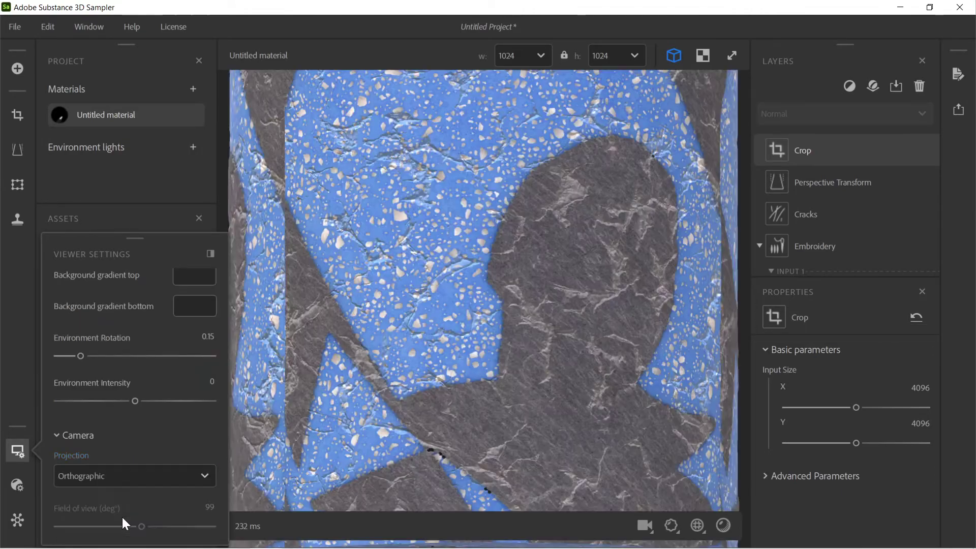
scroll(500, 301, down, 5)
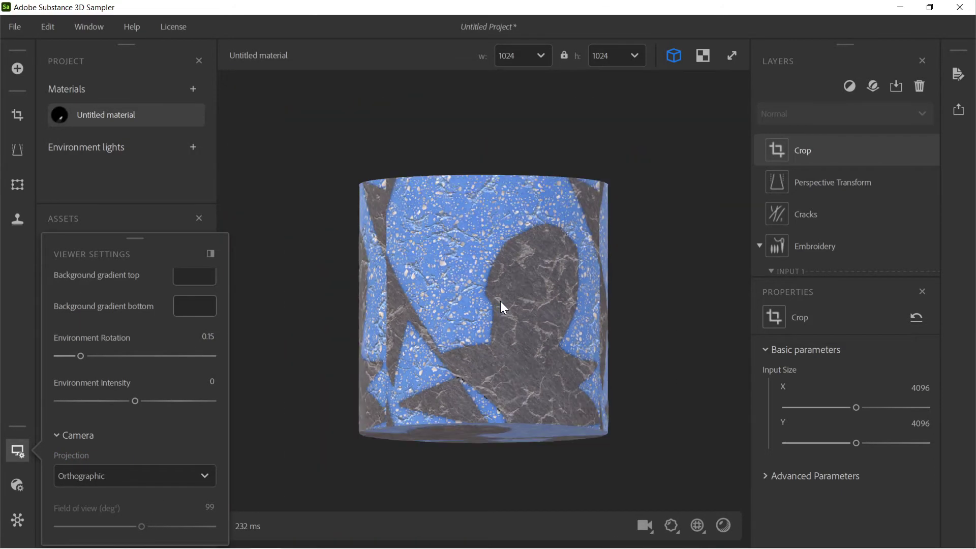
drag(535, 236, 525, 285)
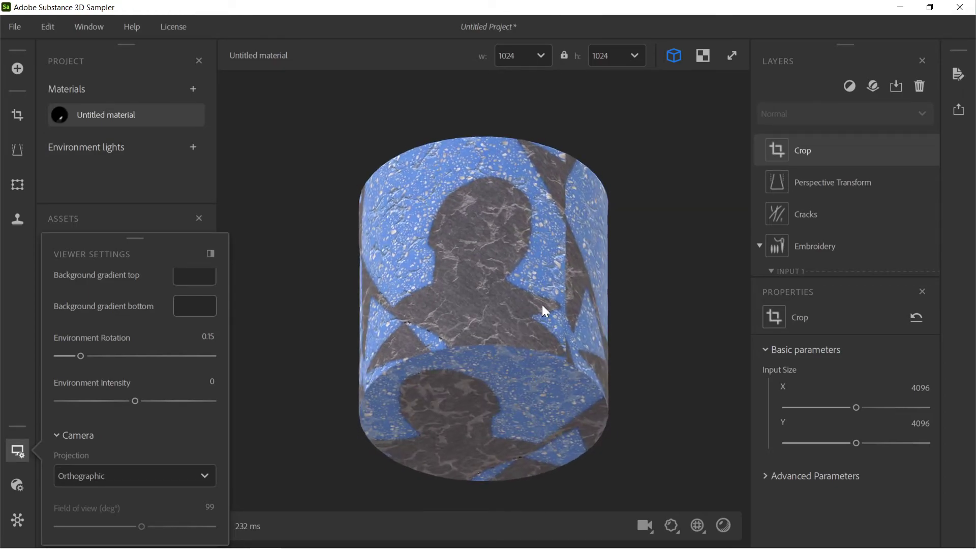
click(17, 450)
click(18, 450)
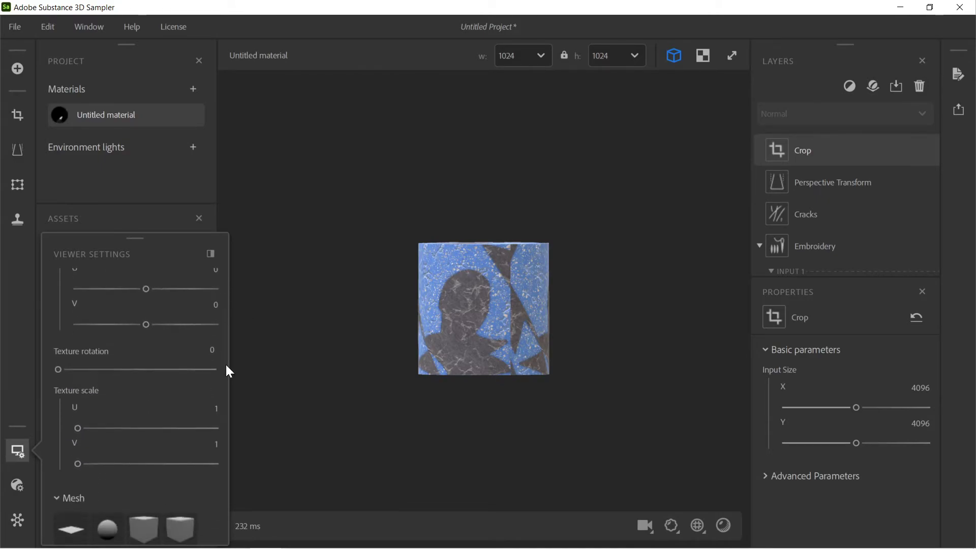
- Tile the material 3×3 by setting Texture Scale U and V to 3
scroll(224, 387, down, 3)
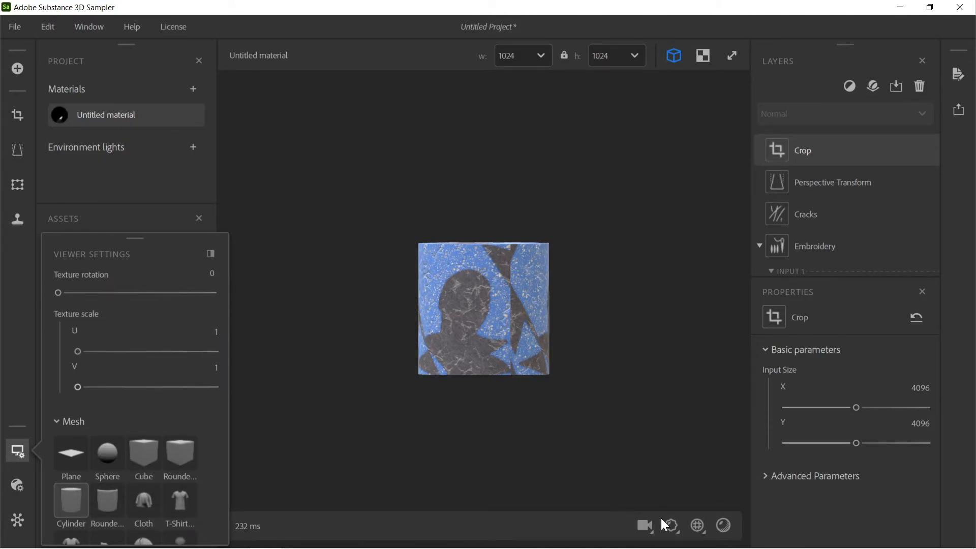
click(698, 529)
click(510, 451)
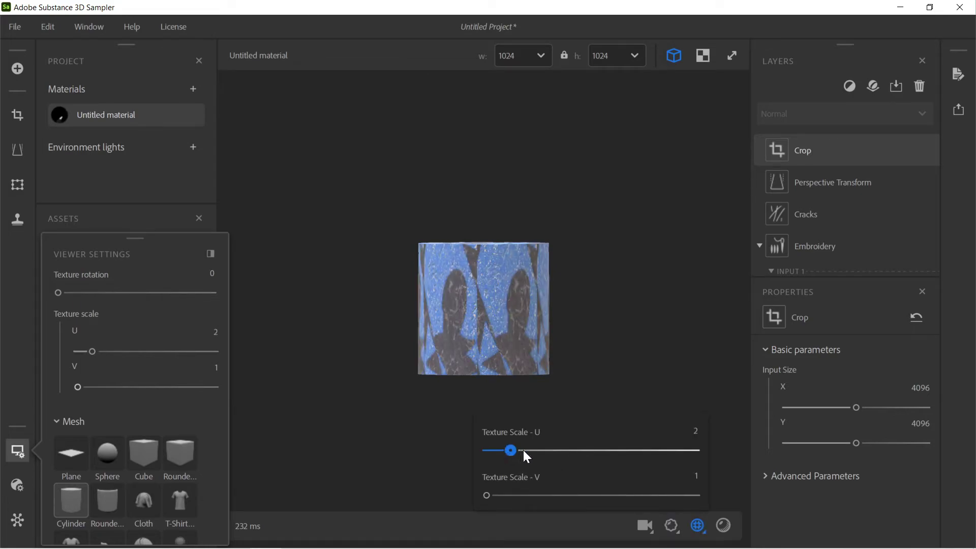
drag(524, 451, 527, 451)
drag(523, 496, 535, 496)
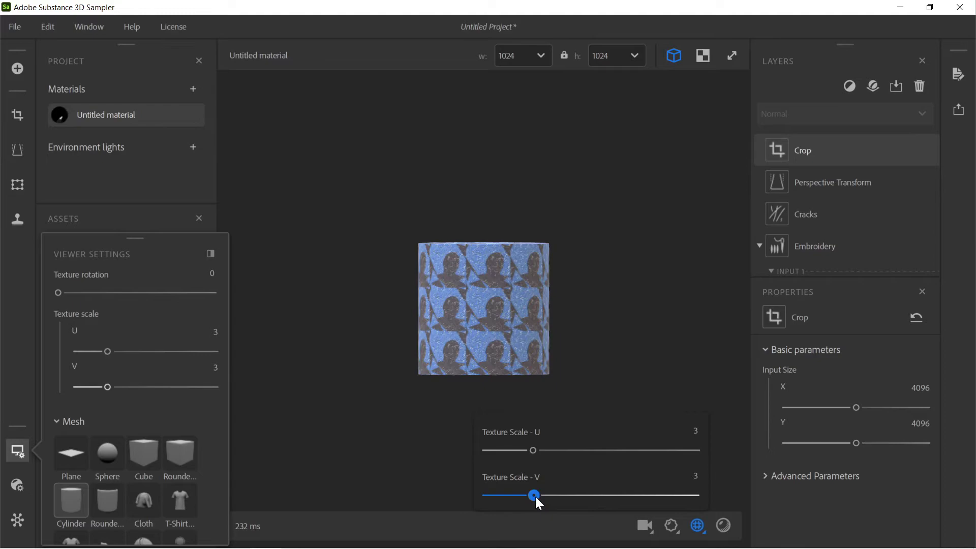
drag(508, 356, 617, 149)
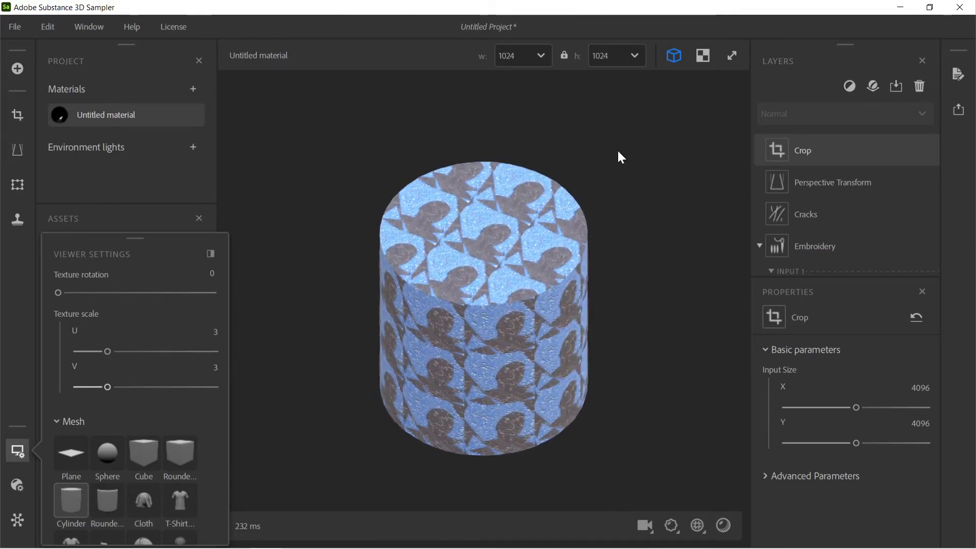
- Maximize the viewport and shrink the transform region to a third so the silhouette tiles 3×3
click(734, 55)
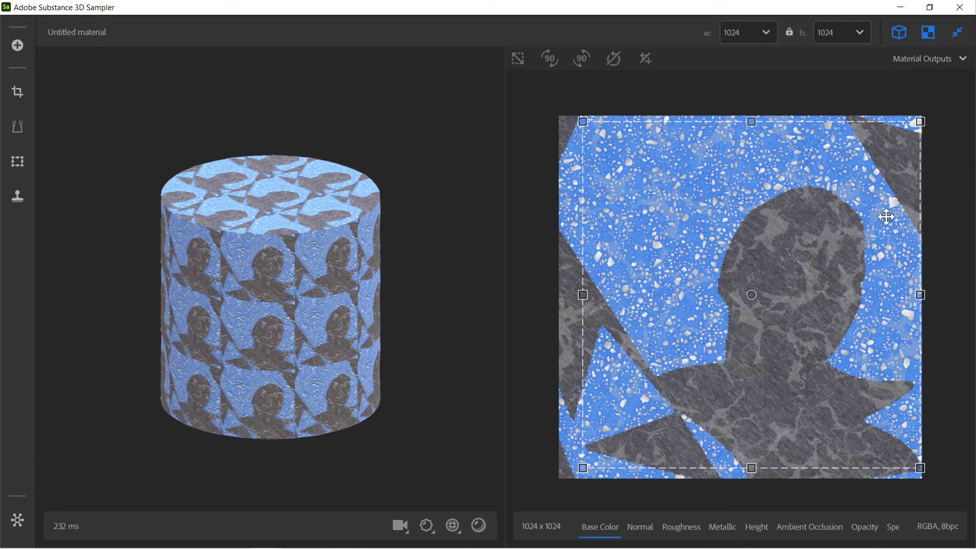
click(24, 165)
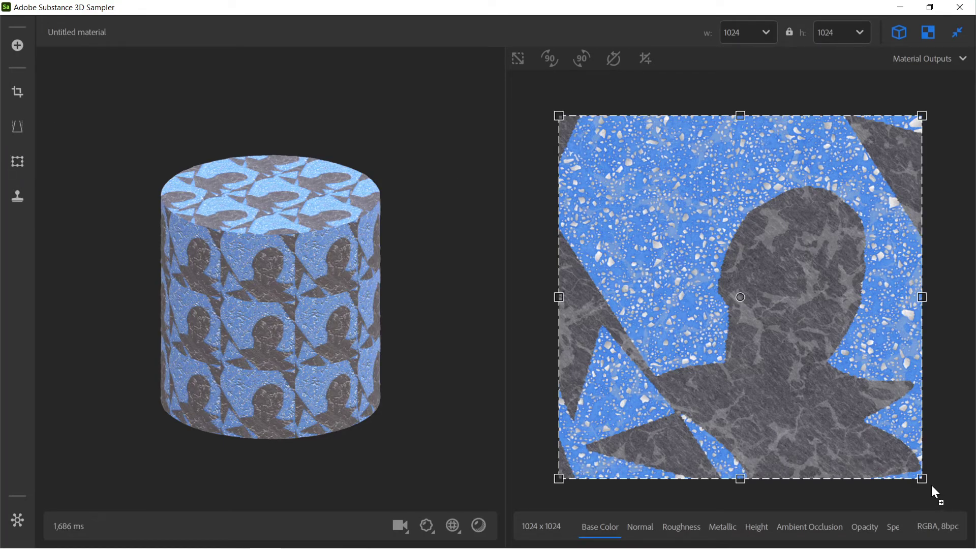
drag(559, 116, 804, 377)
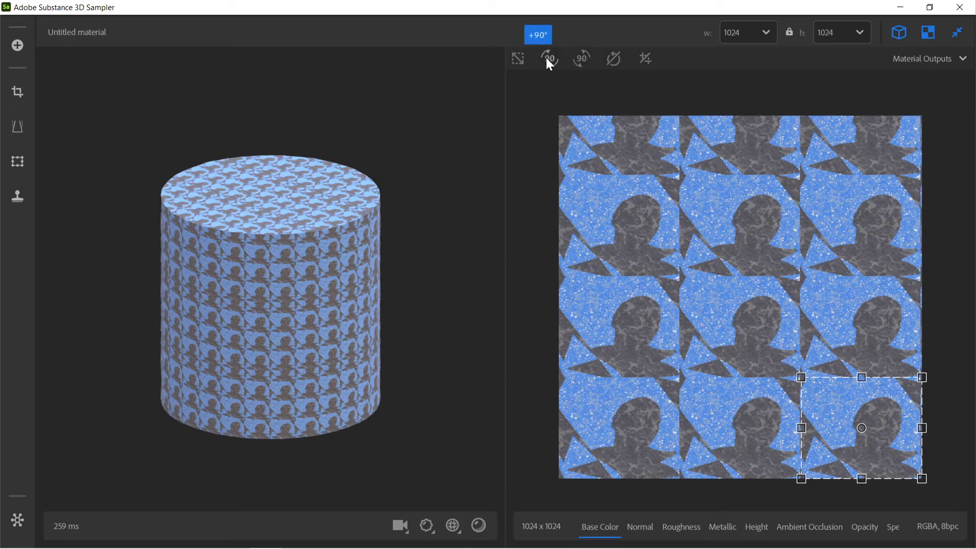
- Make the transform region square, then check Layer Outputs before returning to Material Outputs
click(517, 60)
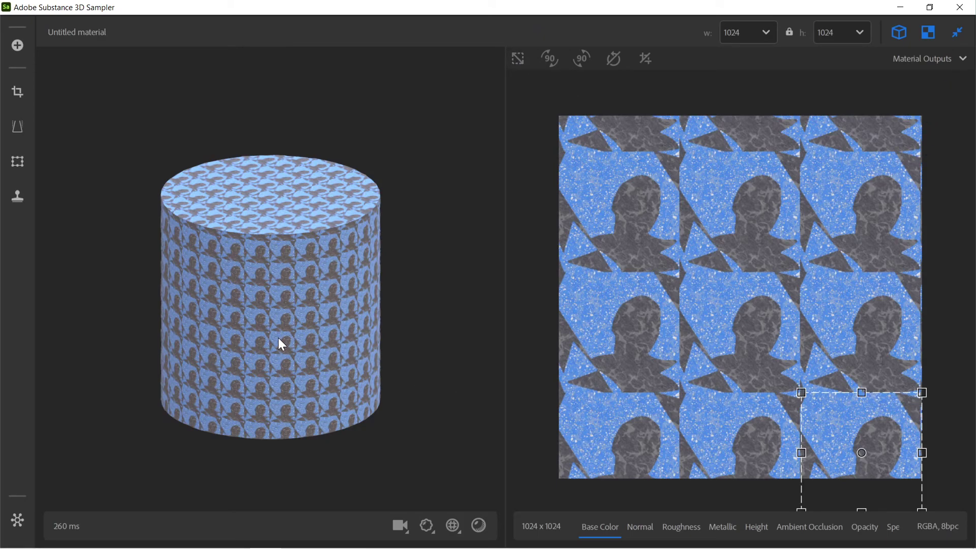
click(957, 63)
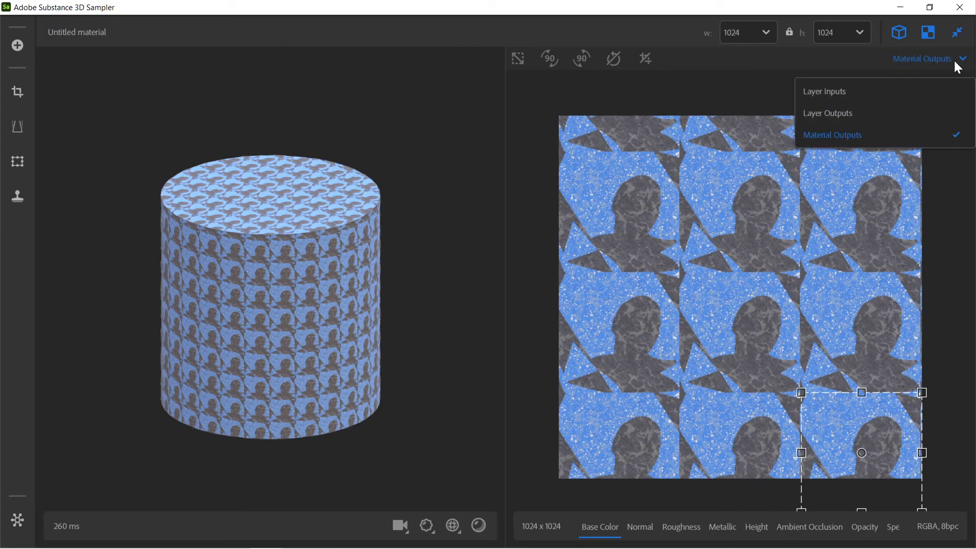
click(898, 112)
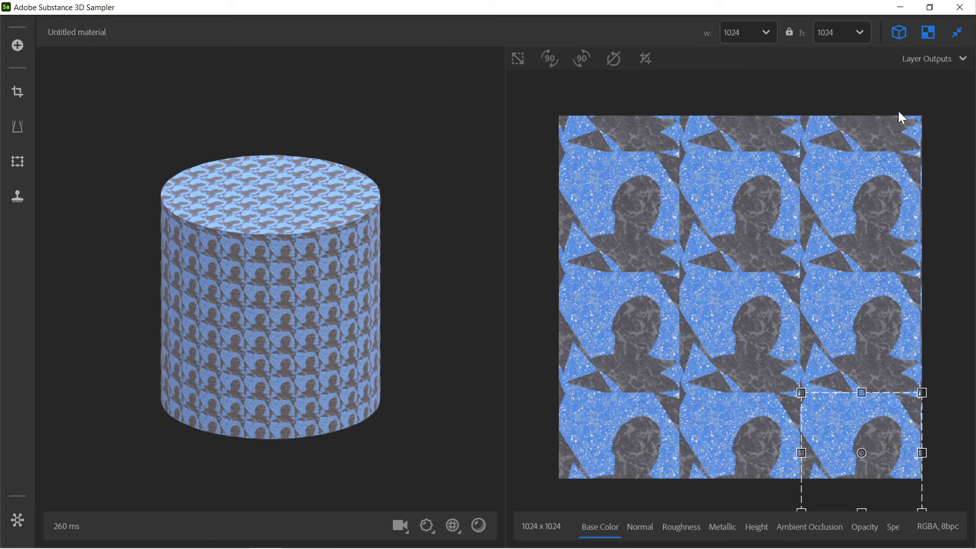
click(939, 58)
click(877, 140)
click(639, 528)
click(675, 528)
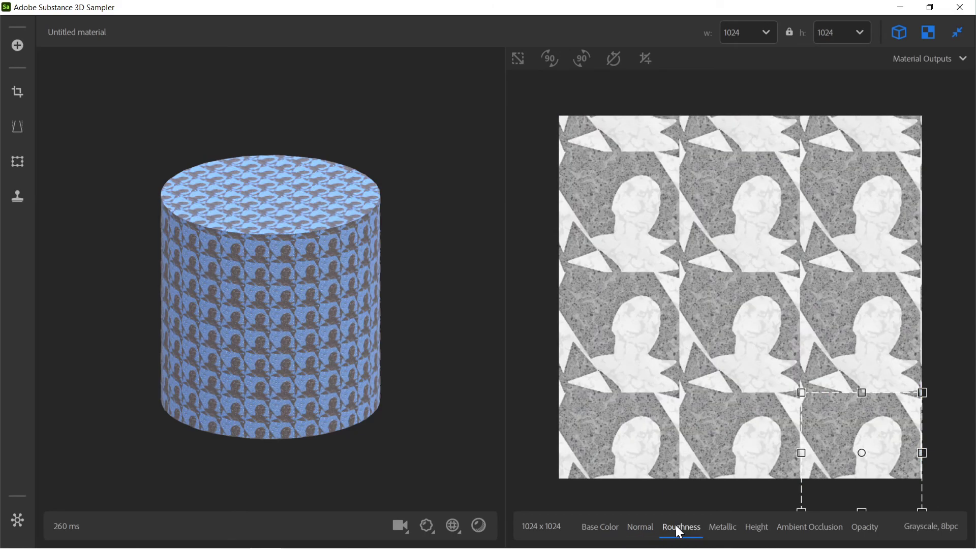
click(730, 532)
click(756, 531)
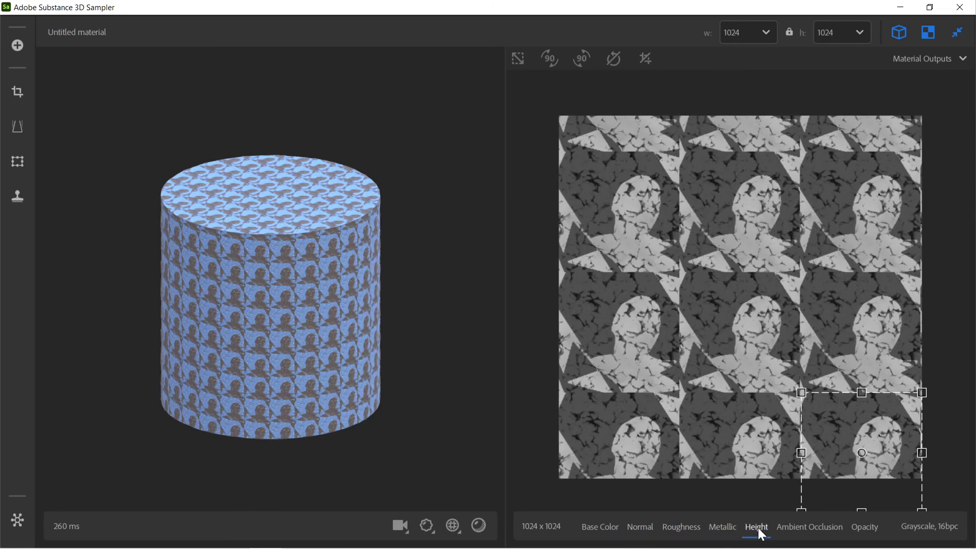
click(806, 526)
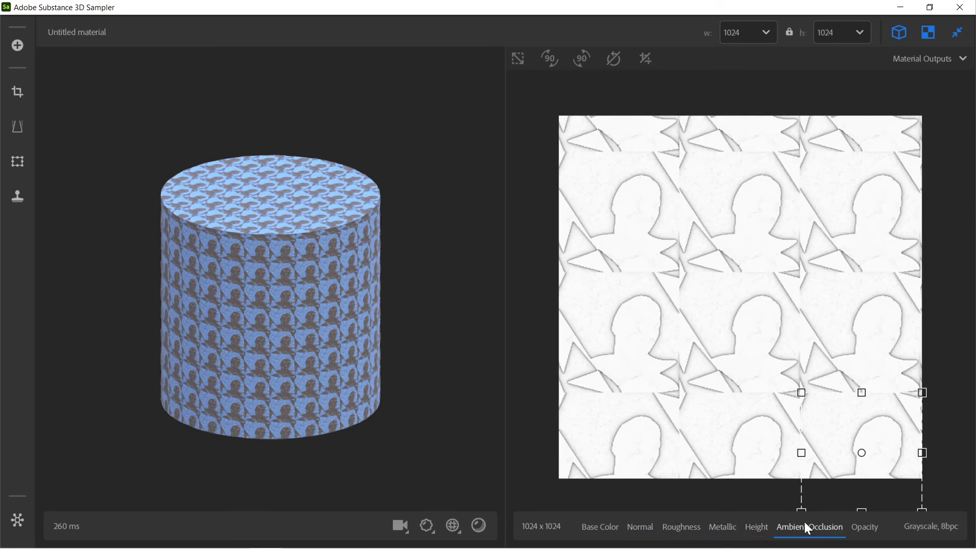
click(865, 526)
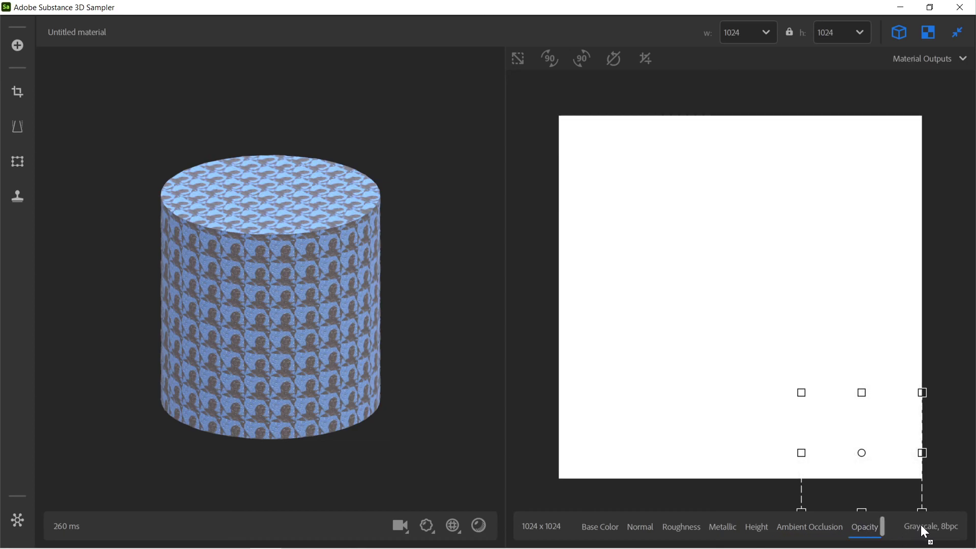
click(601, 526)
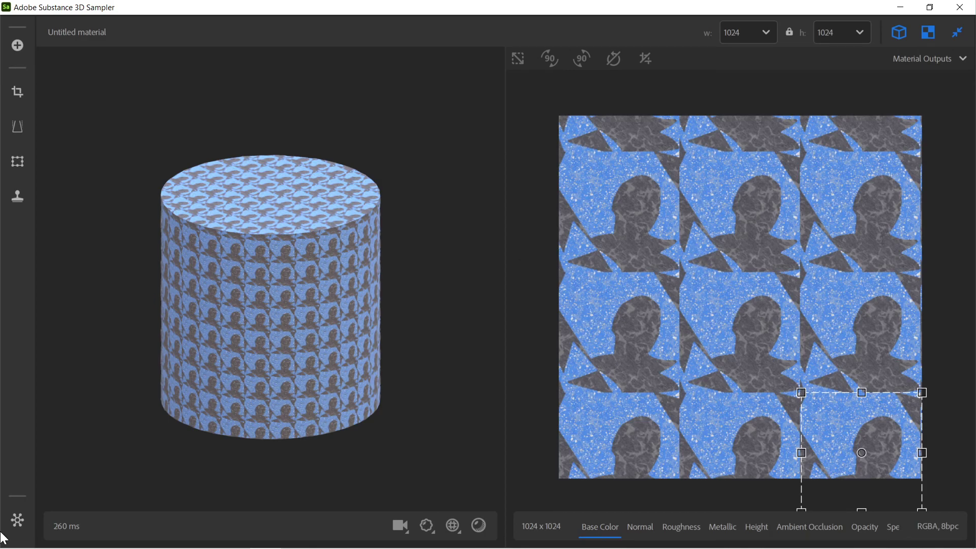
click(17, 520)
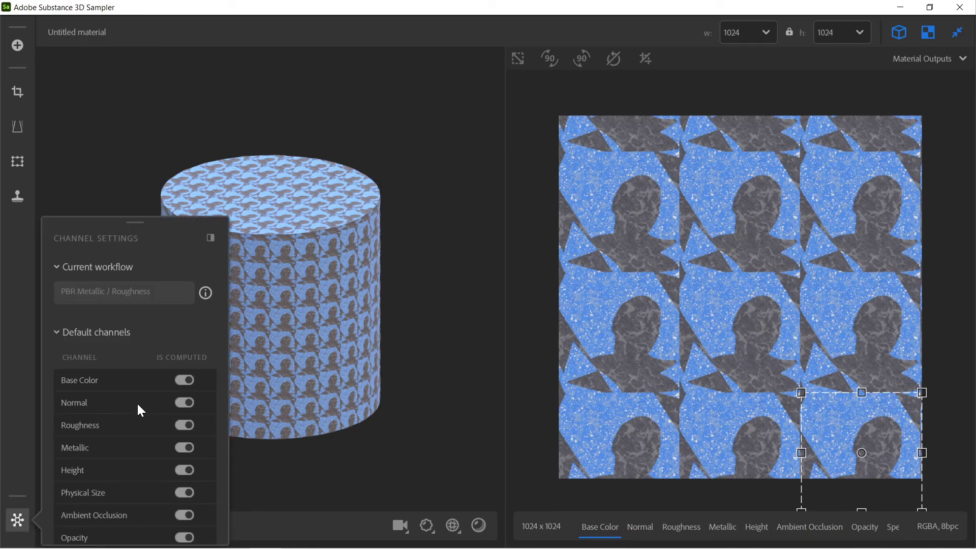
scroll(121, 413, down, 5)
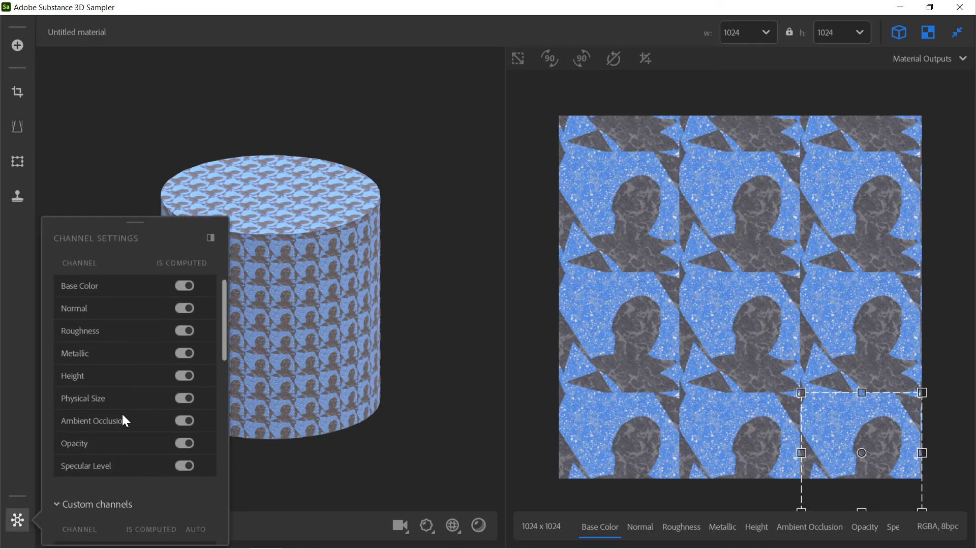
scroll(122, 414, down, 3)
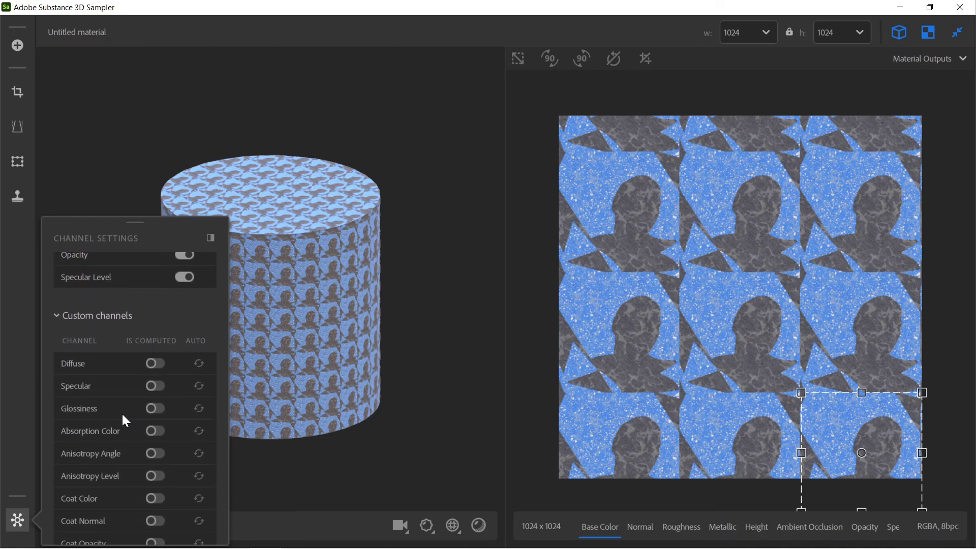
scroll(112, 437, down, 6)
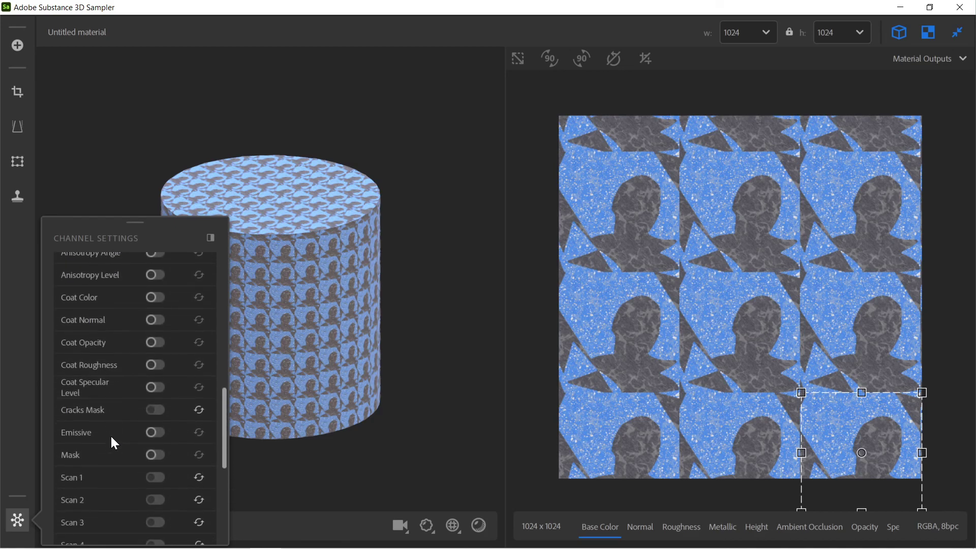
scroll(111, 435, down, 8)
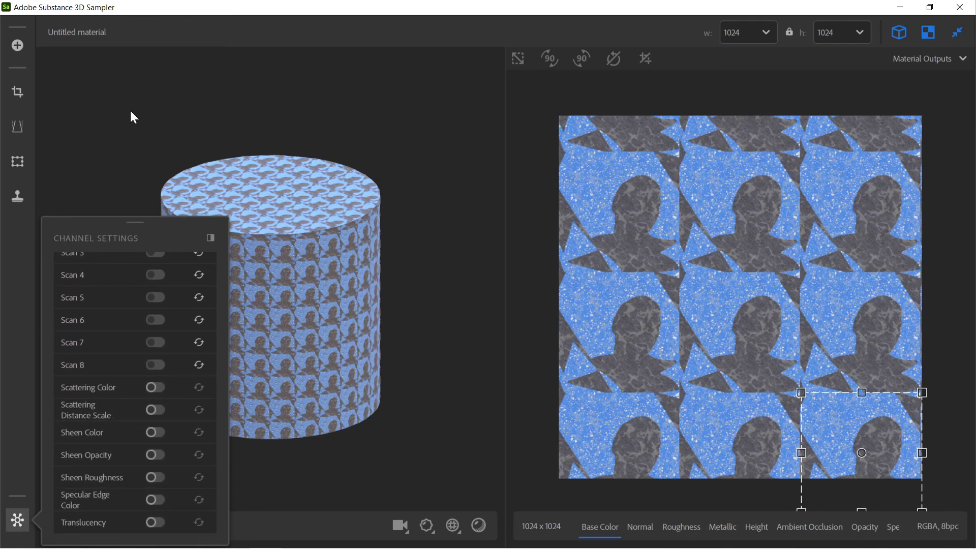
click(18, 520)
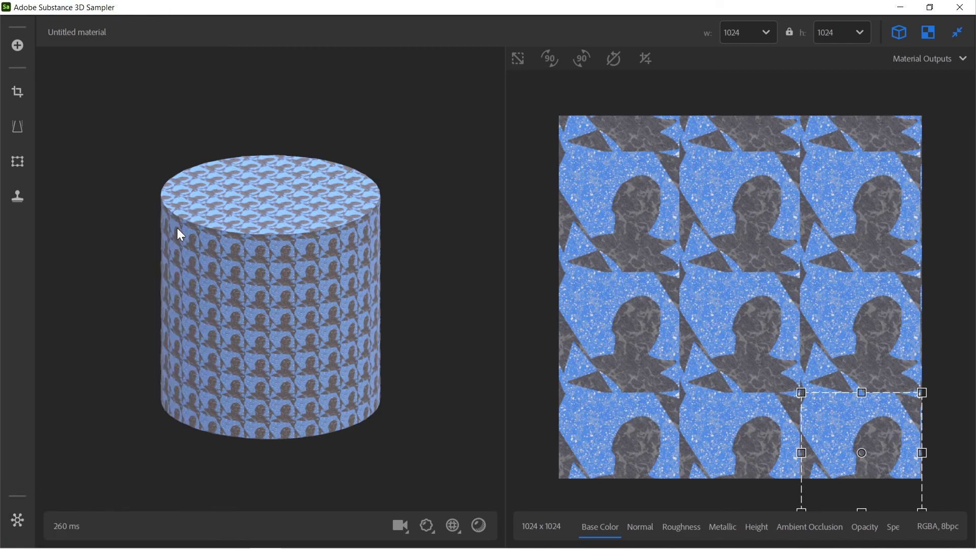